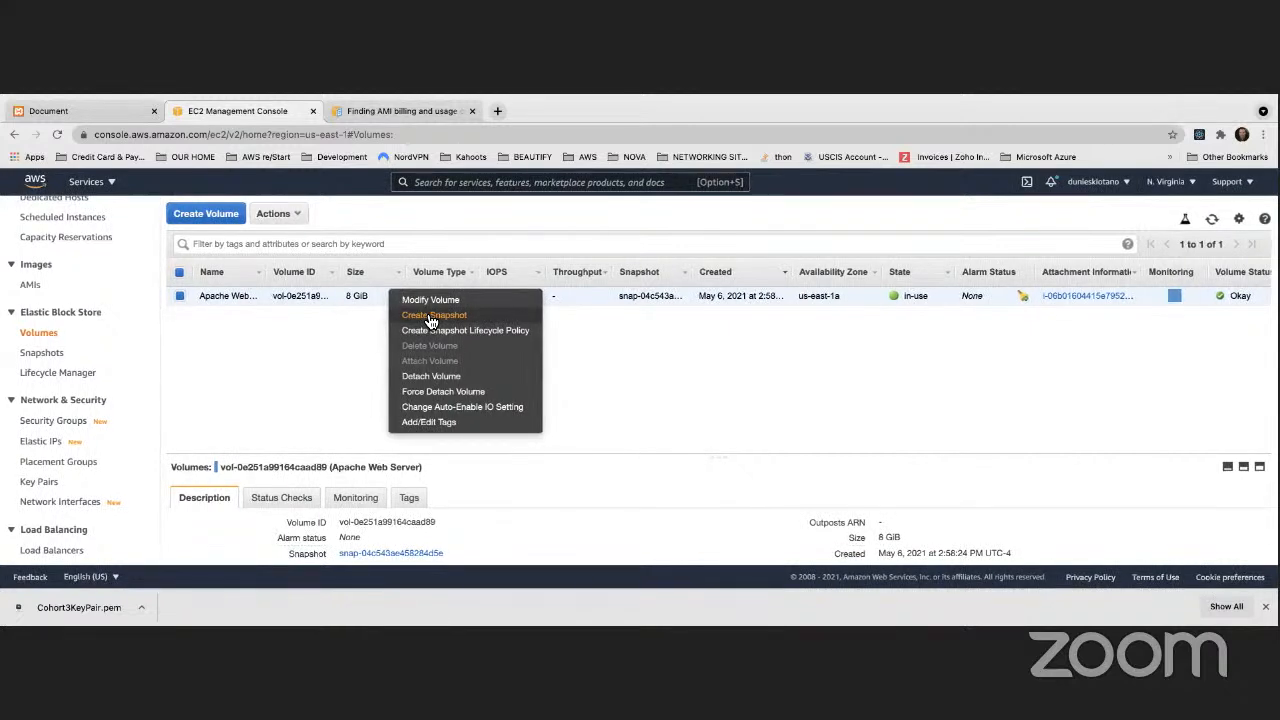
Step: Create a snapshot of the Apache Web Server volume with the description MySnapshot
{"action": "left_click", "coordinate": [432, 315]}
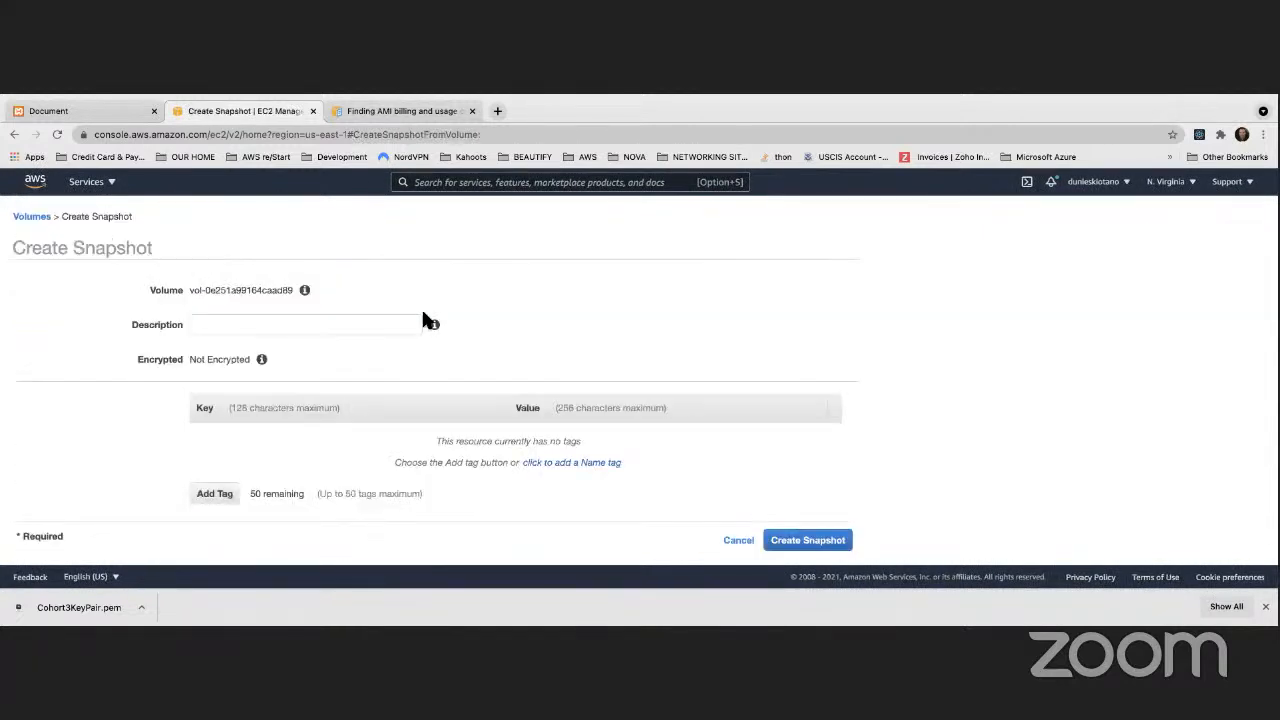
{"action": "left_click", "coordinate": [256, 323]}
{"action": "type", "text": "MySna"}
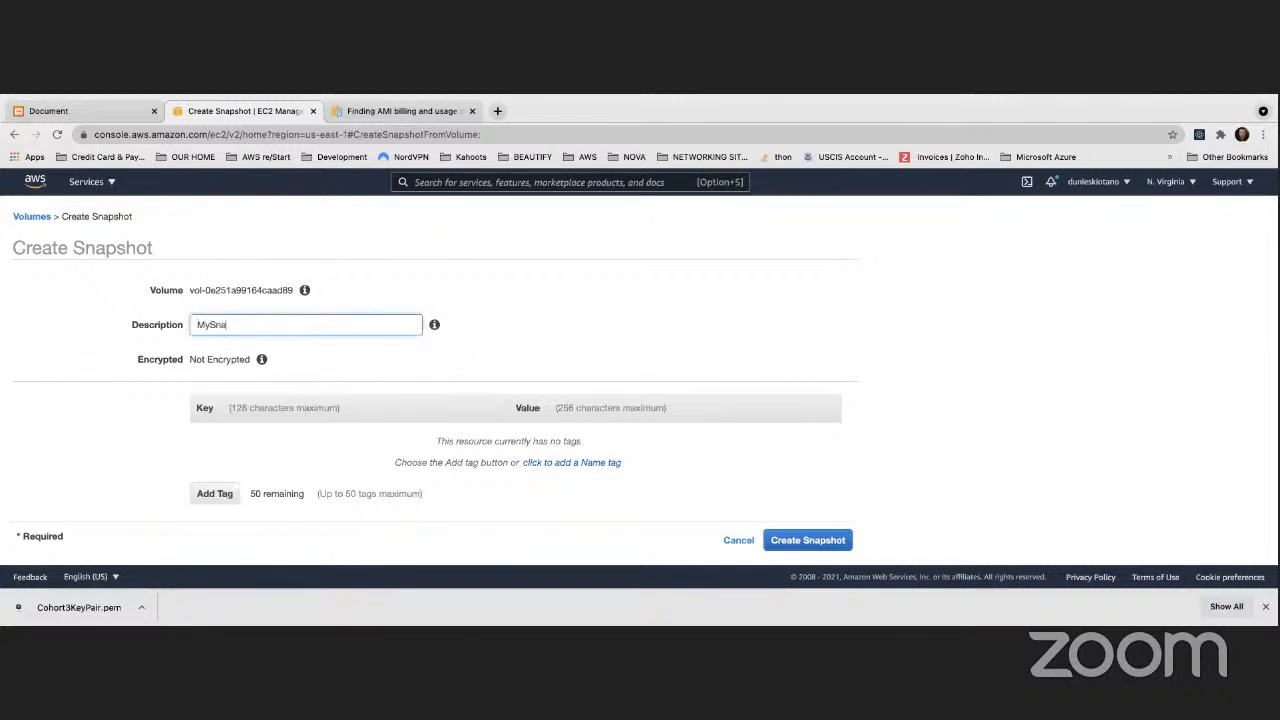
{"action": "type", "text": "pshot"}
{"action": "left_click", "coordinate": [818, 545]}
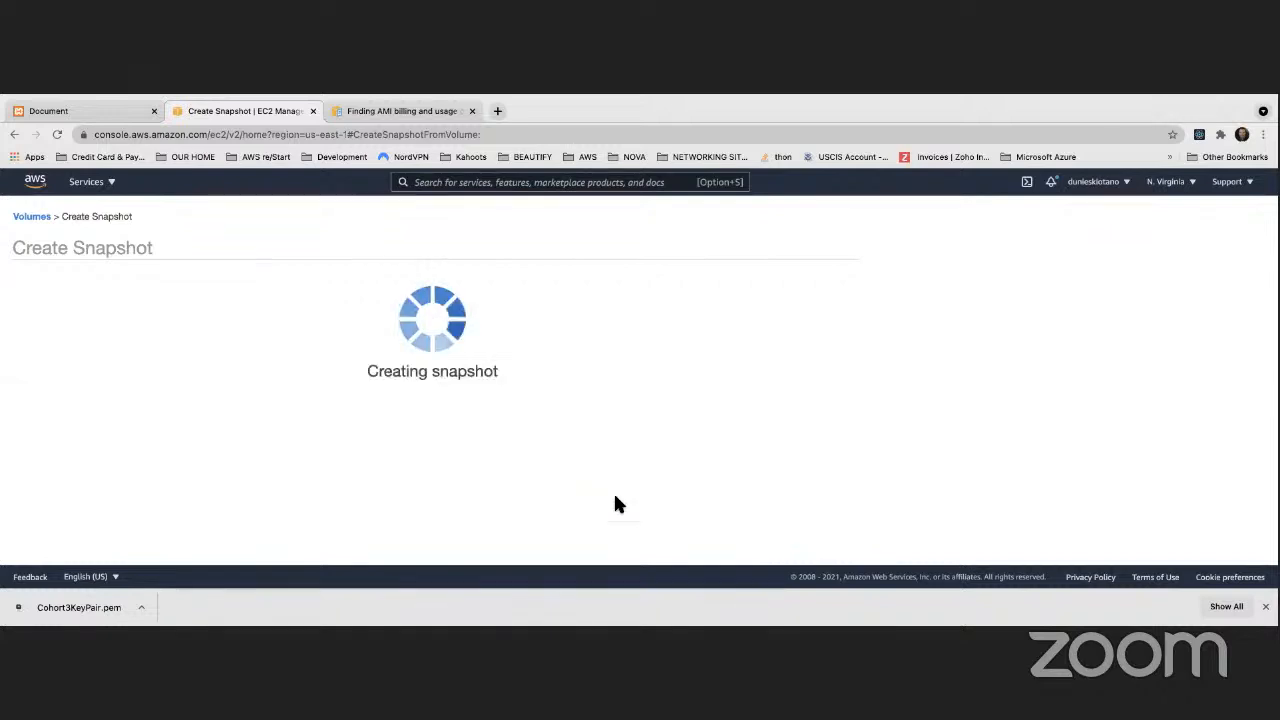
{"action": "left_click", "coordinate": [620, 372]}
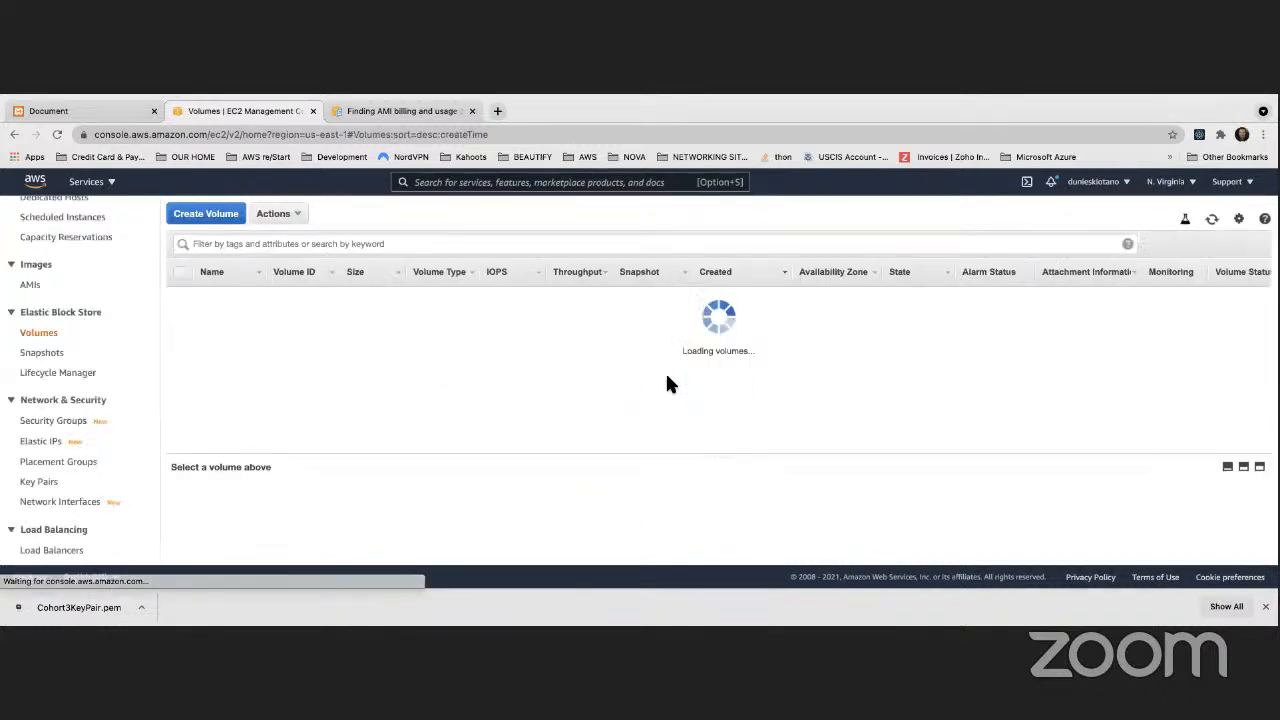
Step: Delete the ApacheServerImage snapshot from the EBS snapshots
{"action": "scroll", "coordinate": [50, 428], "scroll_direction": "down", "scroll_amount": 3}
{"action": "scroll", "coordinate": [45, 360], "scroll_direction": "up", "scroll_amount": 2}
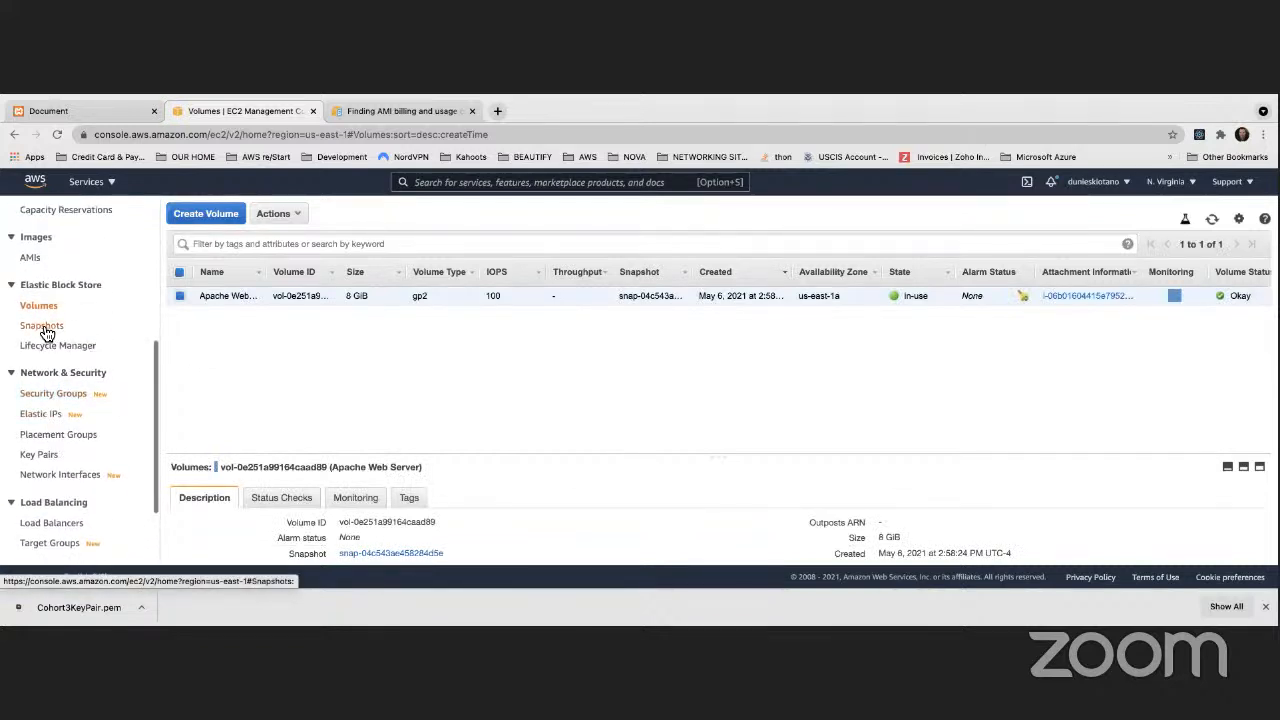
{"action": "scroll", "coordinate": [42, 334], "scroll_direction": "up", "scroll_amount": 1}
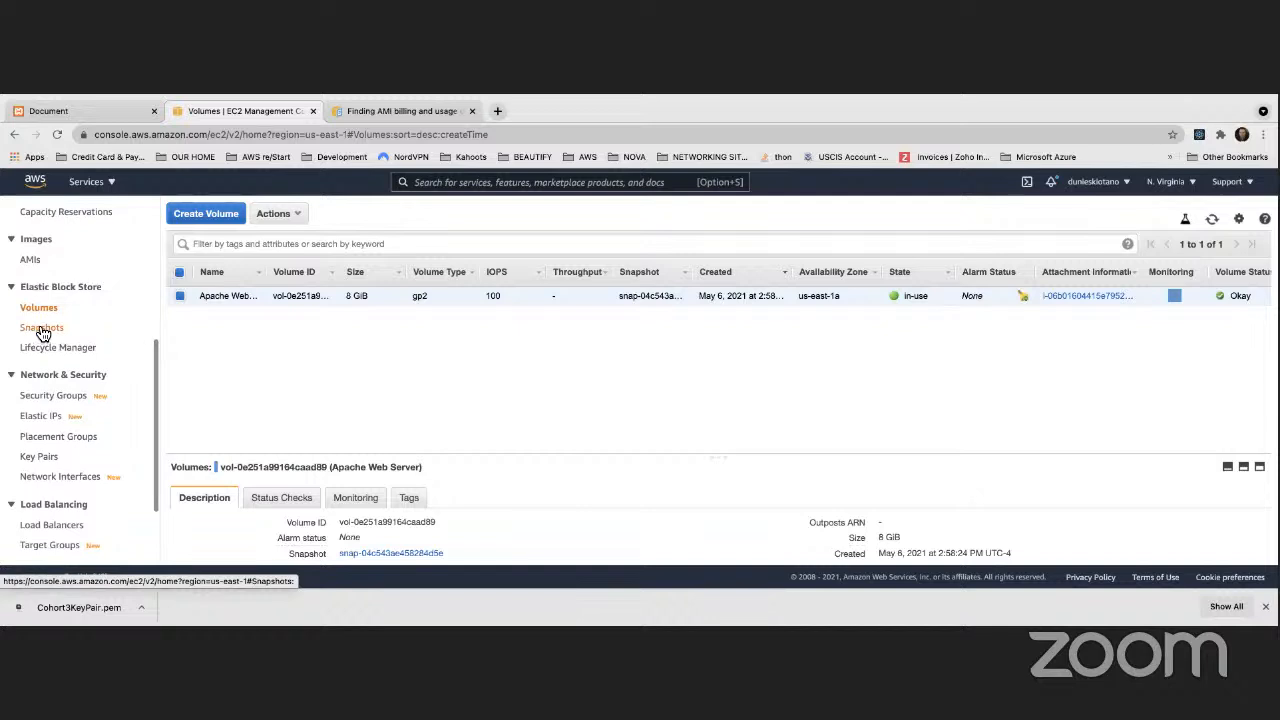
{"action": "left_click", "coordinate": [42, 330]}
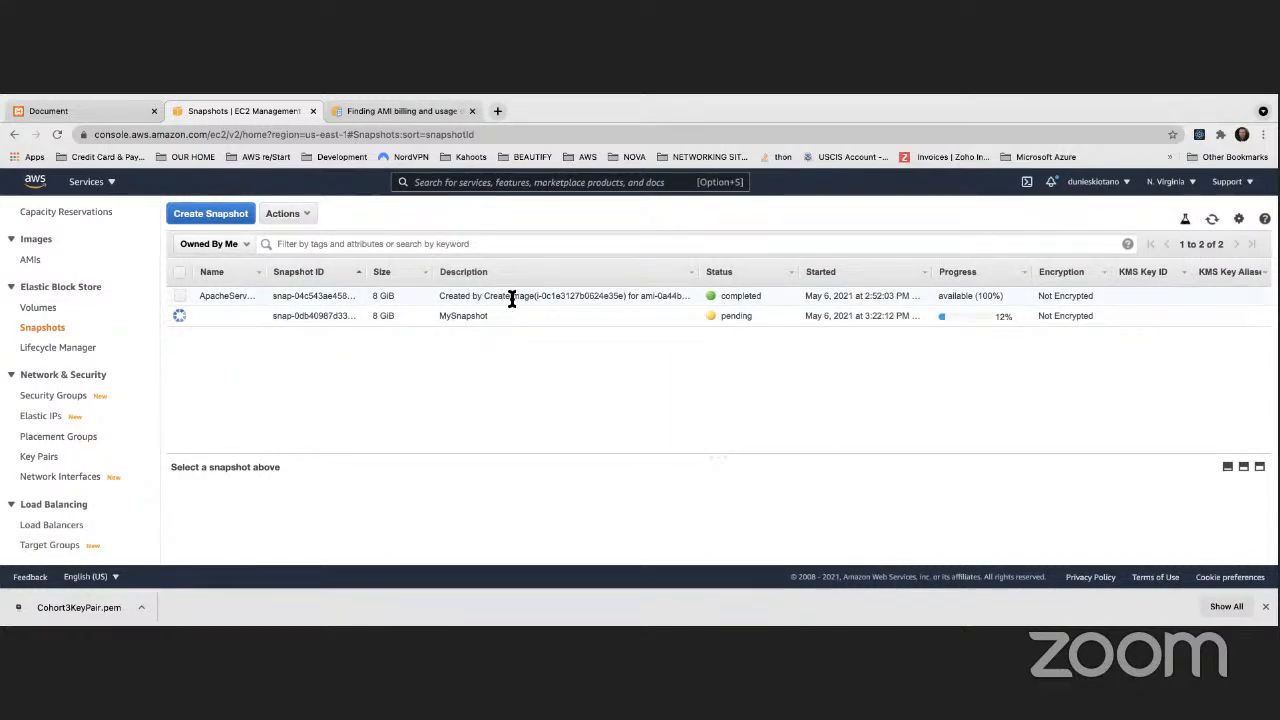
{"action": "left_click", "coordinate": [181, 294]}
{"action": "left_click", "coordinate": [305, 216]}
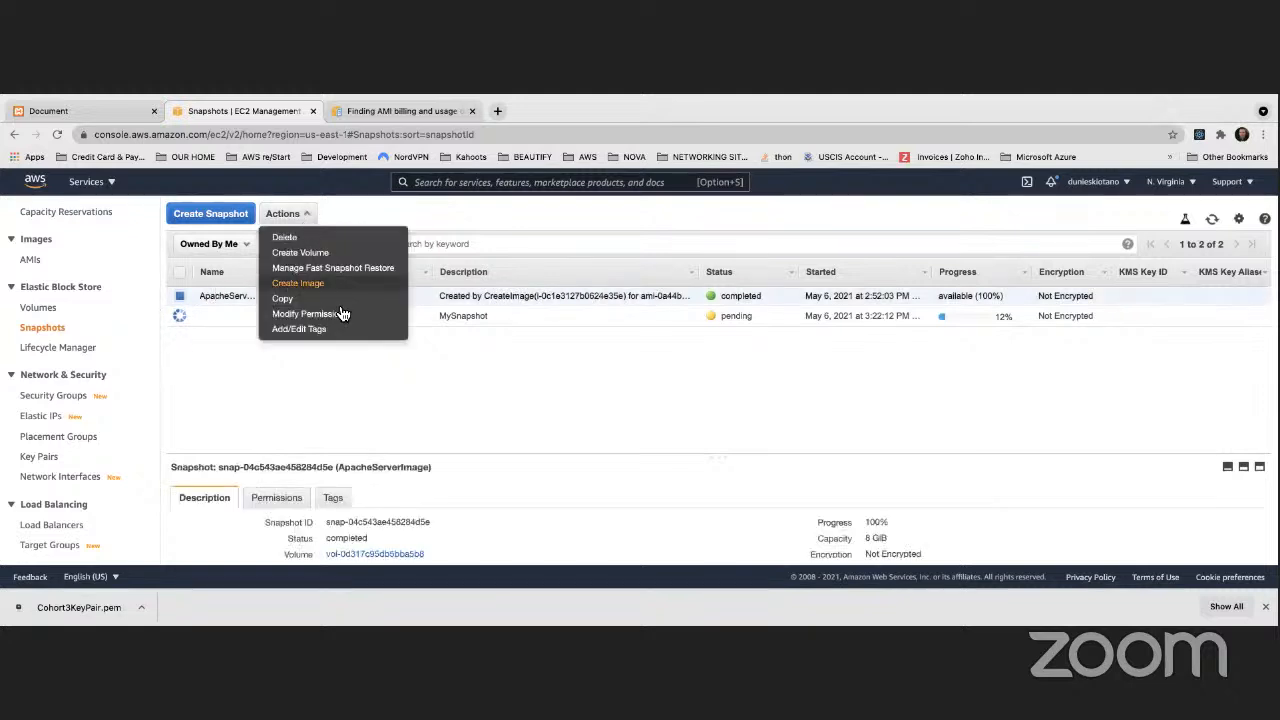
{"action": "left_click", "coordinate": [295, 240]}
{"action": "left_click", "coordinate": [830, 434]}
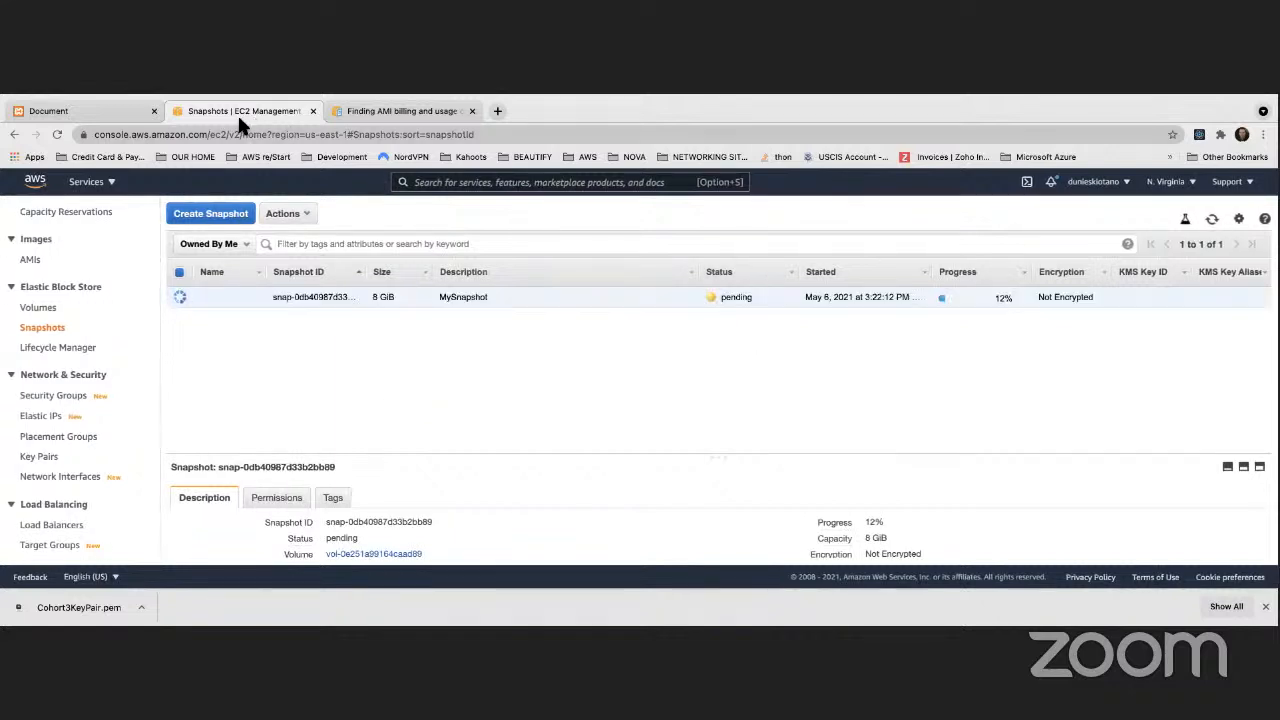
Step: Check the EC2 instances list and refresh it
{"action": "scroll", "coordinate": [67, 404], "scroll_direction": "up", "scroll_amount": 5}
{"action": "left_click", "coordinate": [45, 350]}
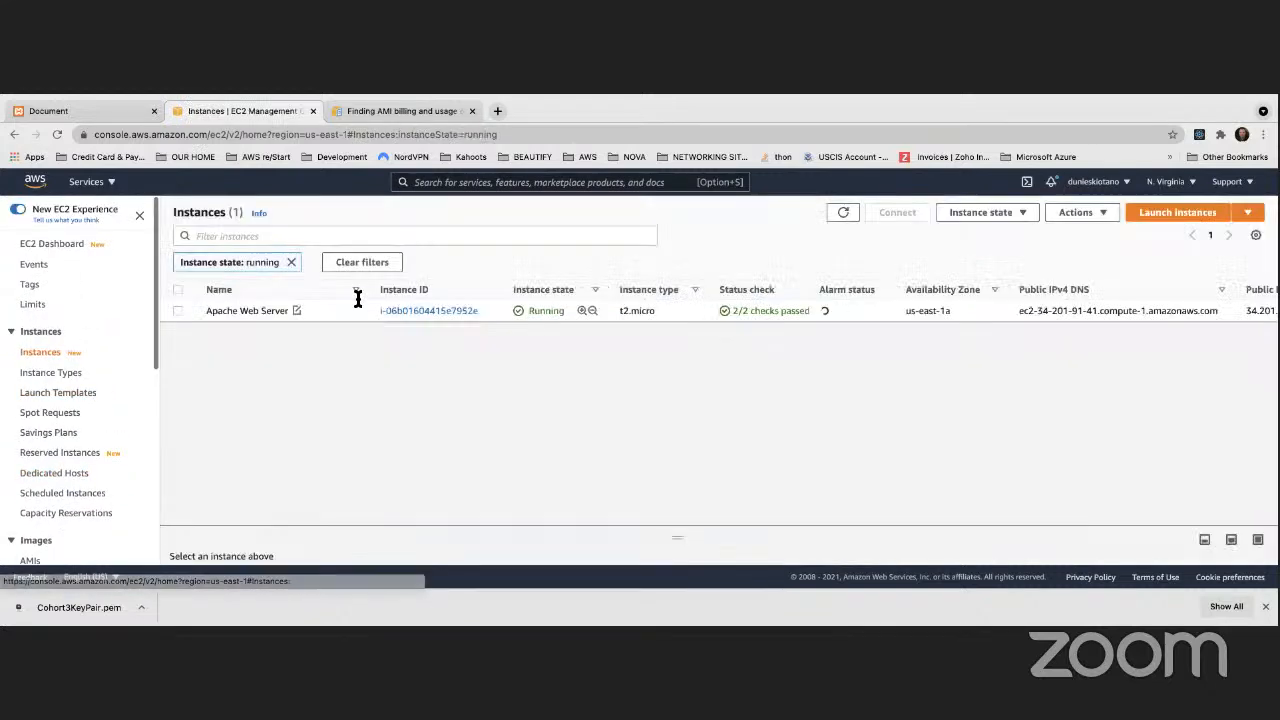
{"action": "left_click", "coordinate": [843, 213]}
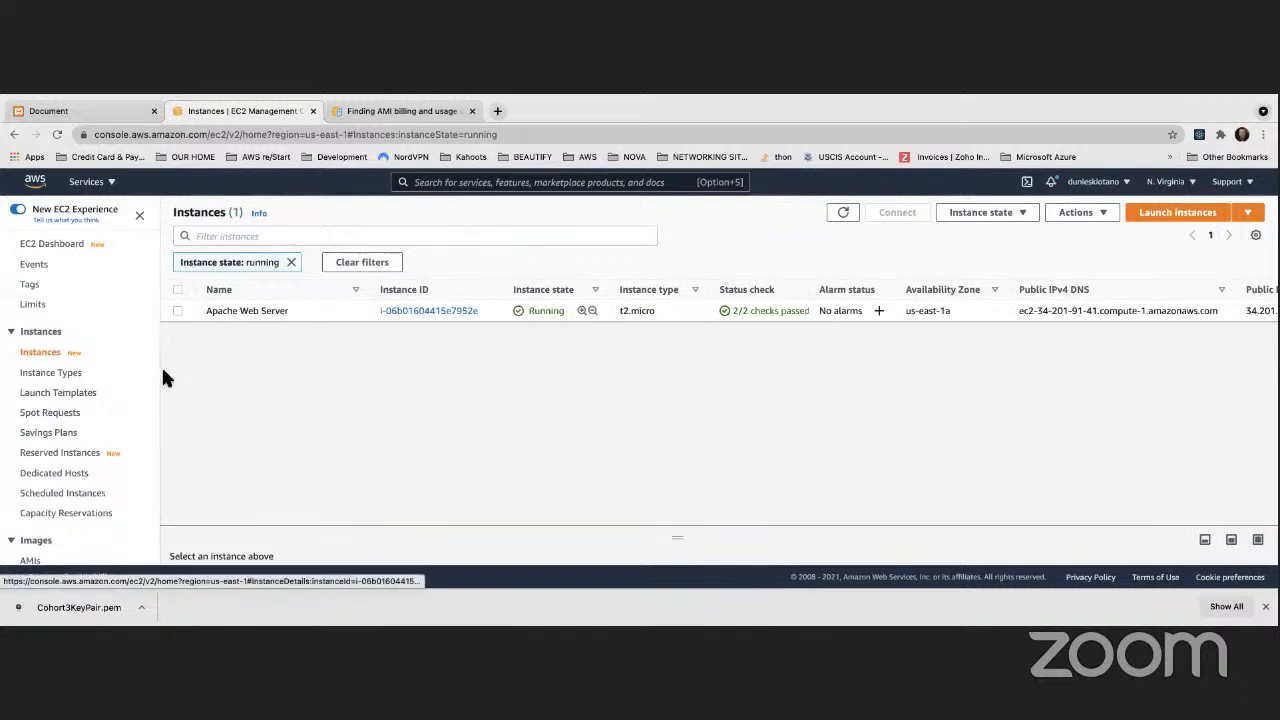
Step: Name the snapshot described as MySnapshot "My Snapshot" and widen the Name column of the snapshots list
{"action": "scroll", "coordinate": [93, 365], "scroll_direction": "down", "scroll_amount": 3}
{"action": "scroll", "coordinate": [93, 368], "scroll_direction": "down", "scroll_amount": 2}
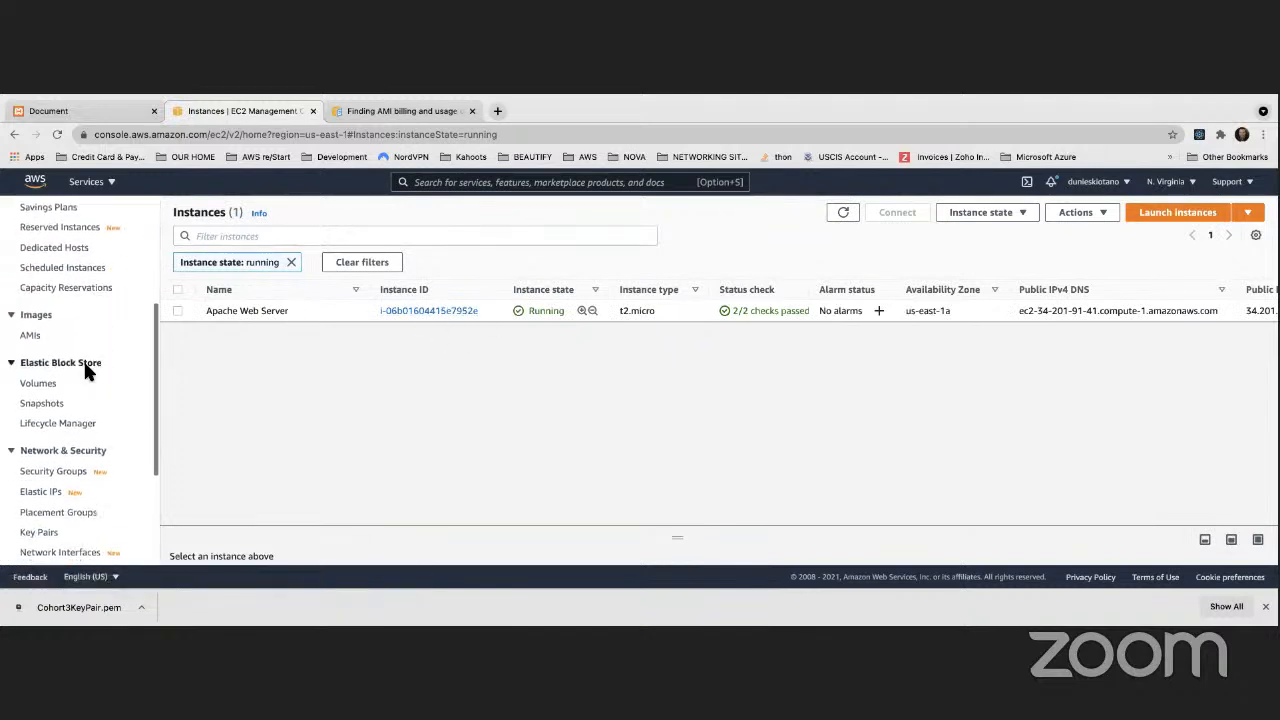
{"action": "left_click", "coordinate": [41, 404]}
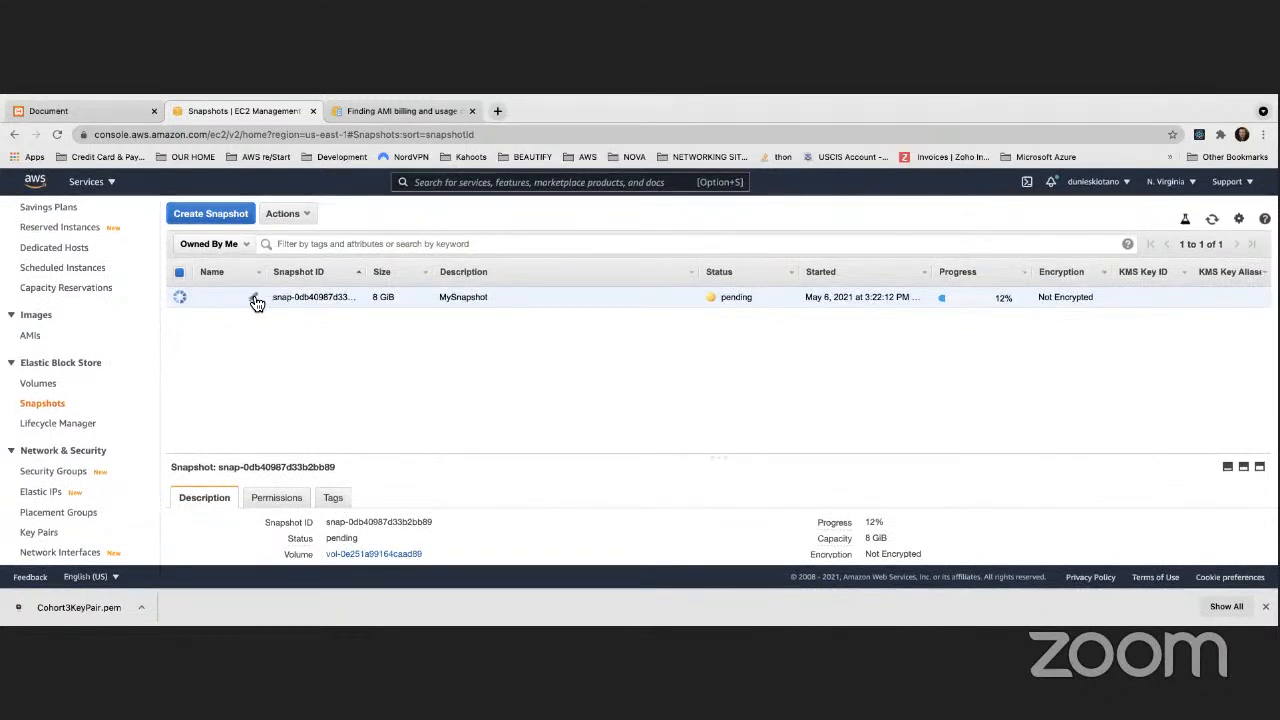
{"action": "left_click", "coordinate": [254, 302]}
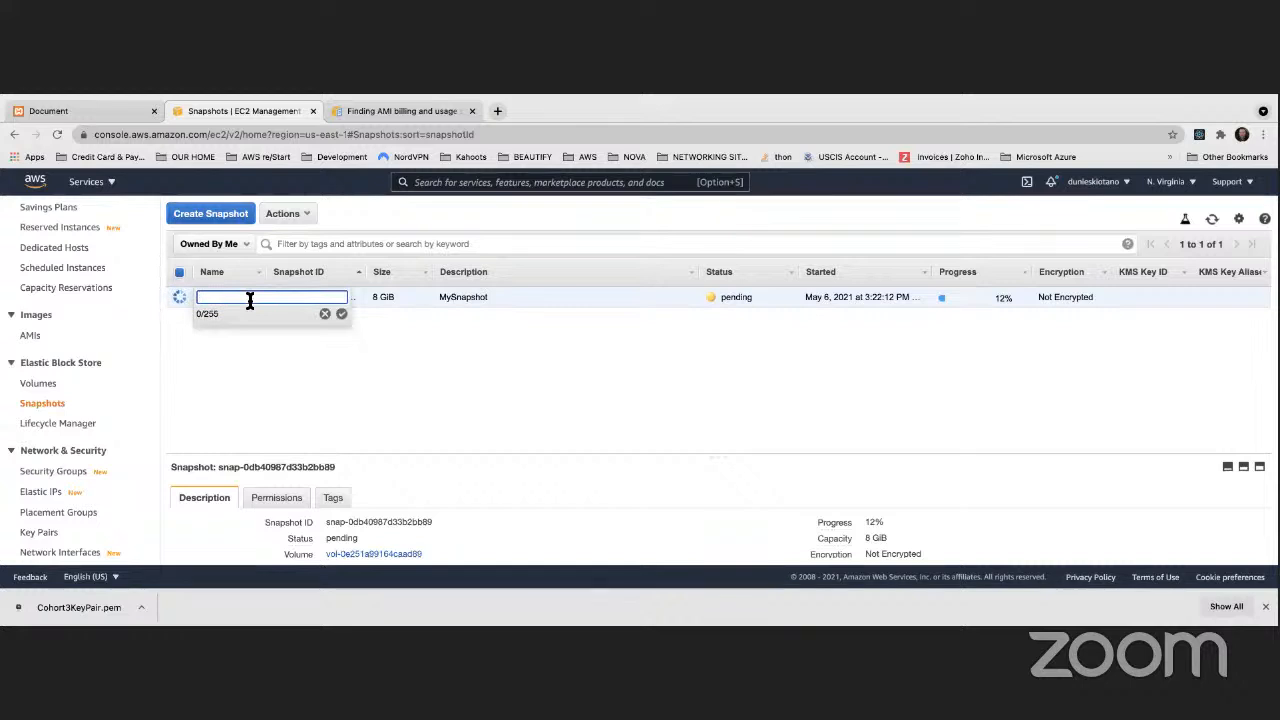
{"action": "type", "text": "My Snapshot"}
{"action": "left_click", "coordinate": [341, 313]}
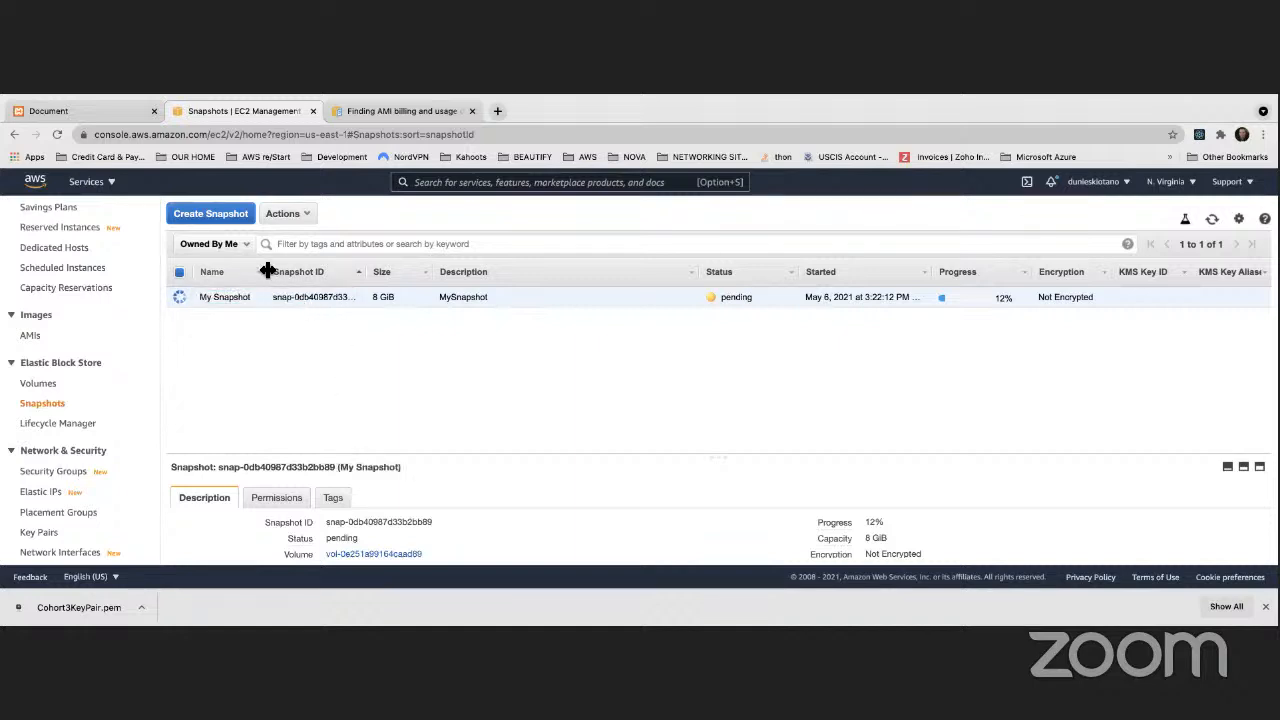
{"action": "left_click_drag", "start_coordinate": [266, 271], "coordinate": [312, 271]}
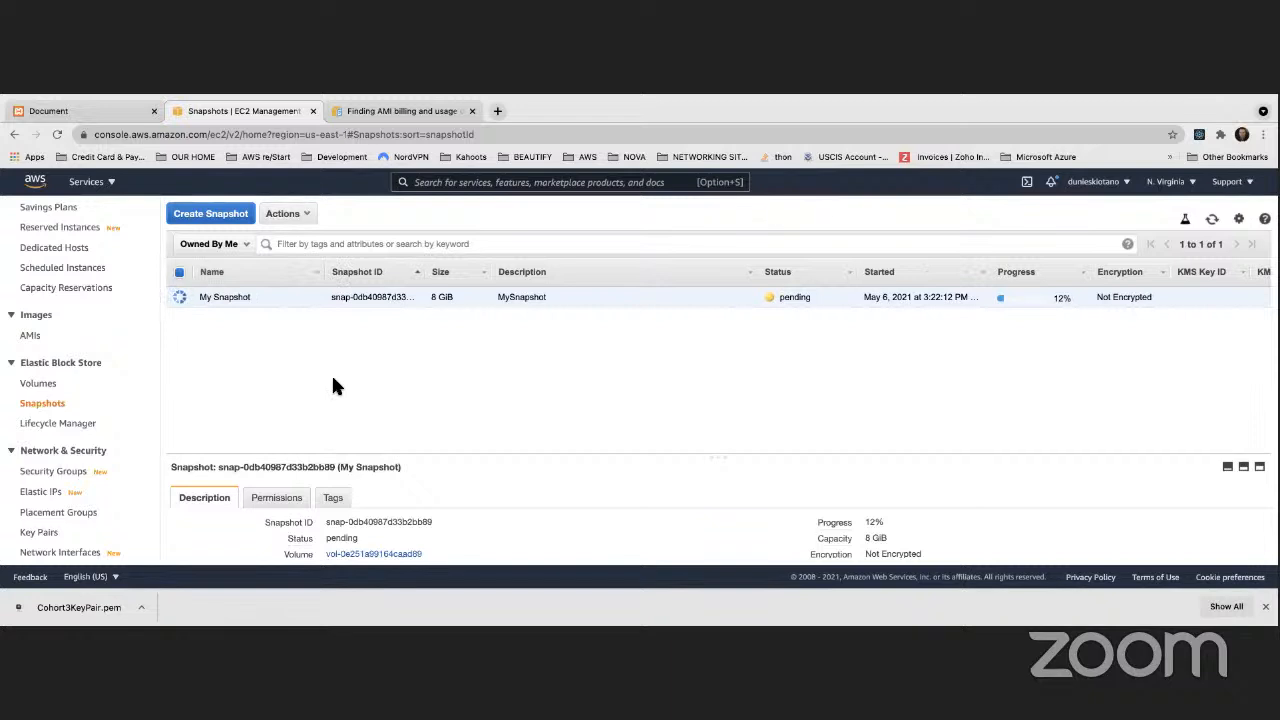
Step: Create an image from My Snapshot named MySnapshotImage with the description "This image was created from a snapshot"
{"action": "left_click", "coordinate": [1212, 219]}
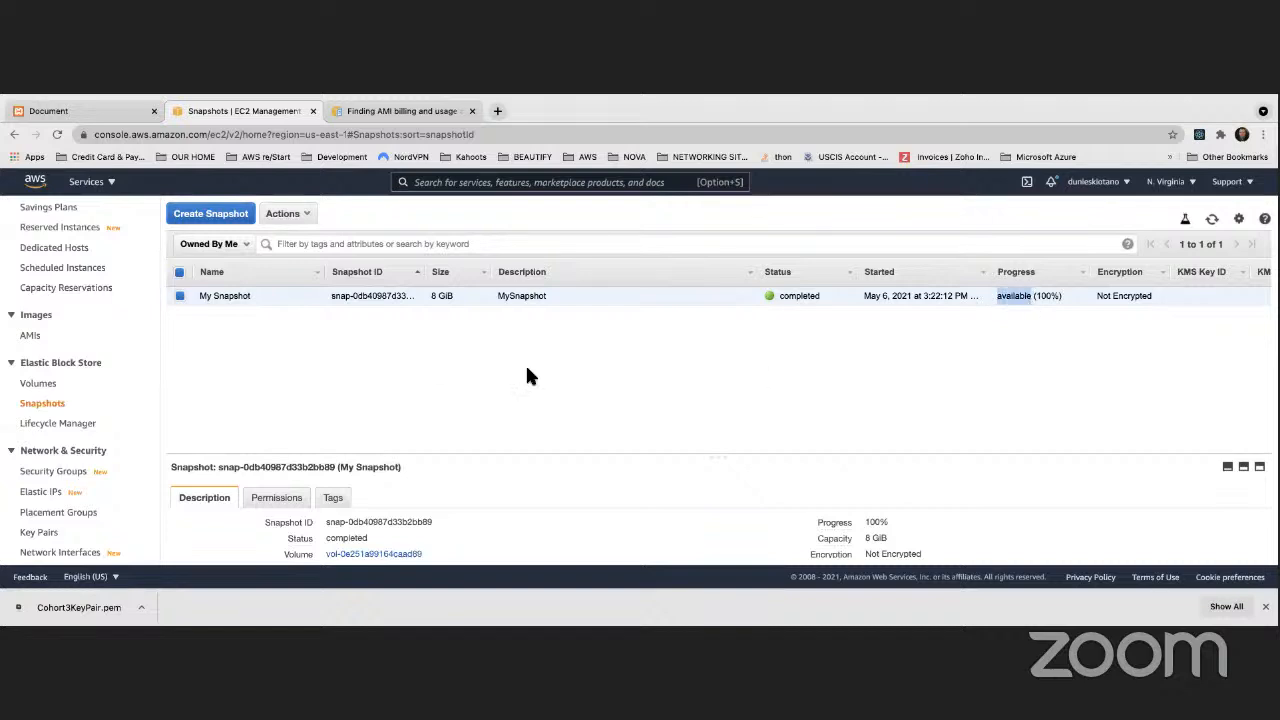
{"action": "right_click", "coordinate": [267, 297]}
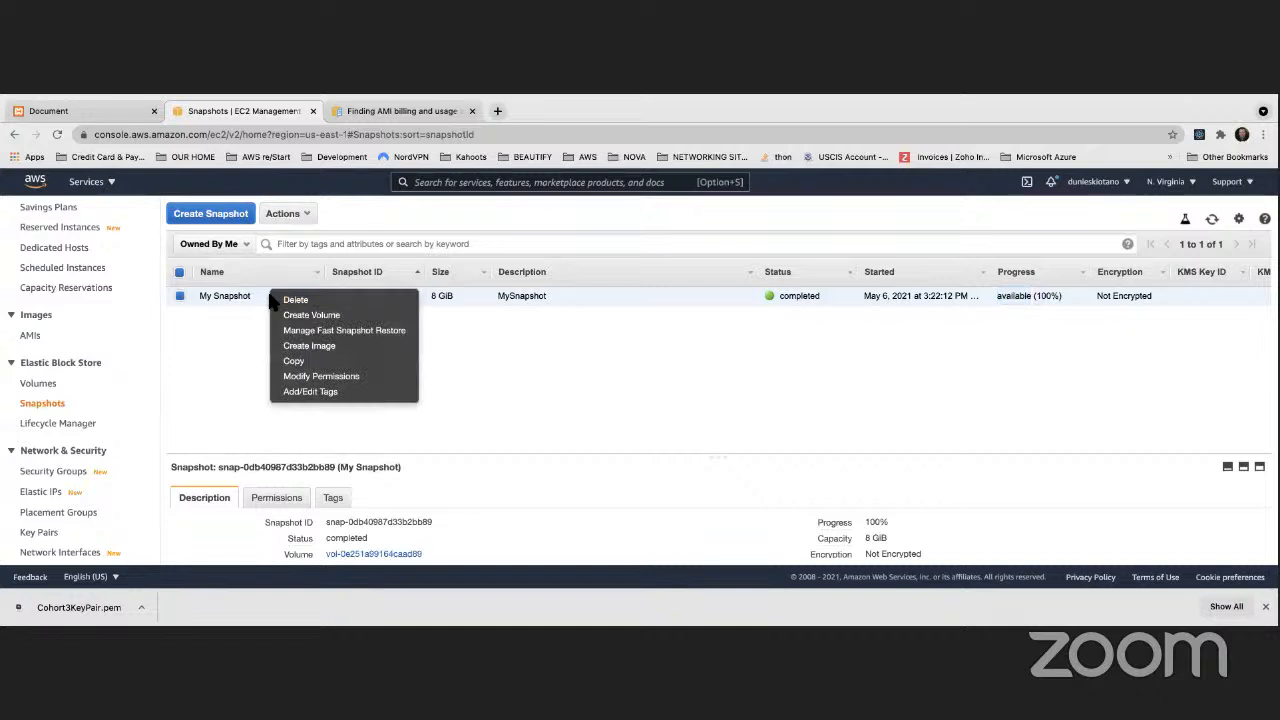
{"action": "left_click", "coordinate": [311, 346]}
{"action": "left_click", "coordinate": [358, 287]}
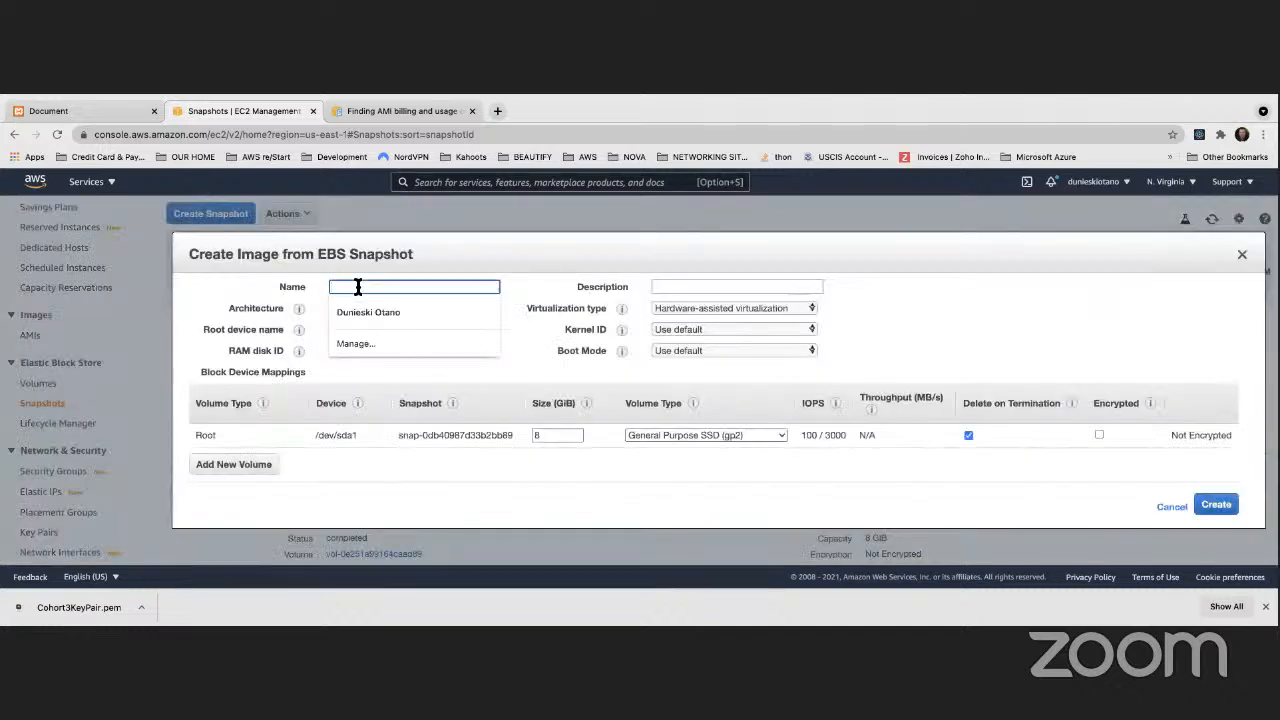
{"action": "type", "text": "MySnapshotImage"}
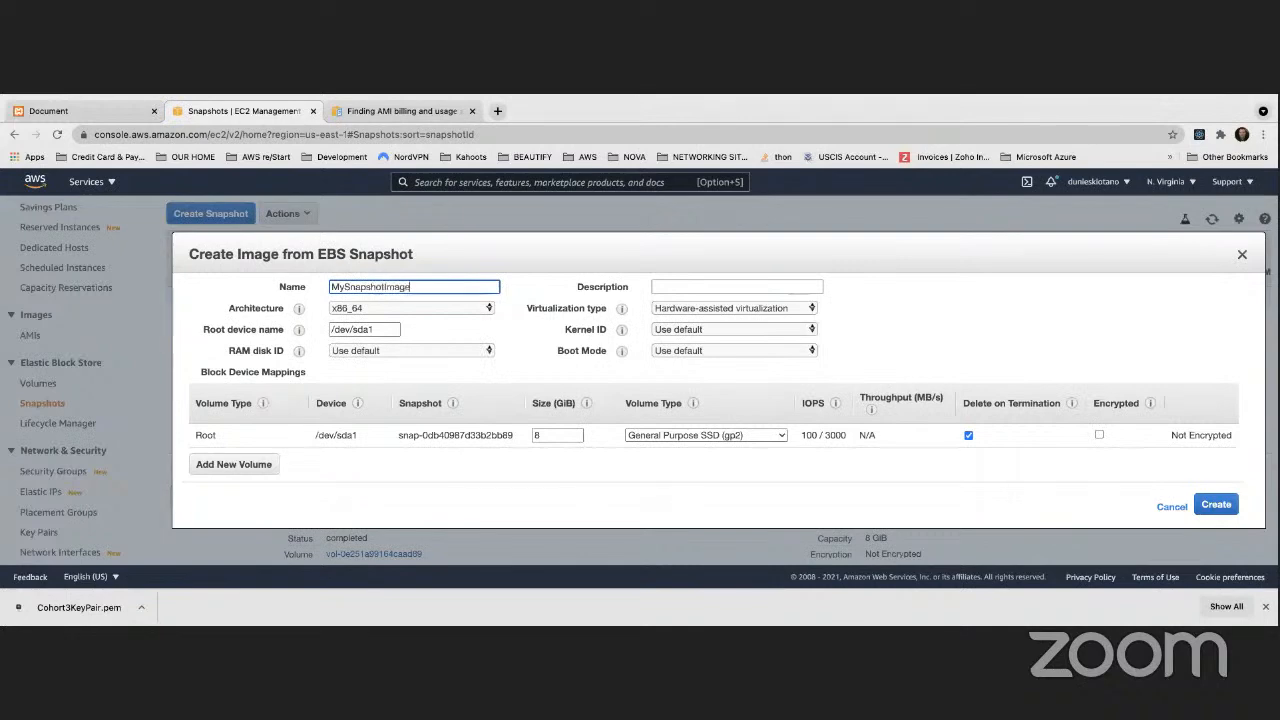
{"action": "left_click", "coordinate": [651, 286]}
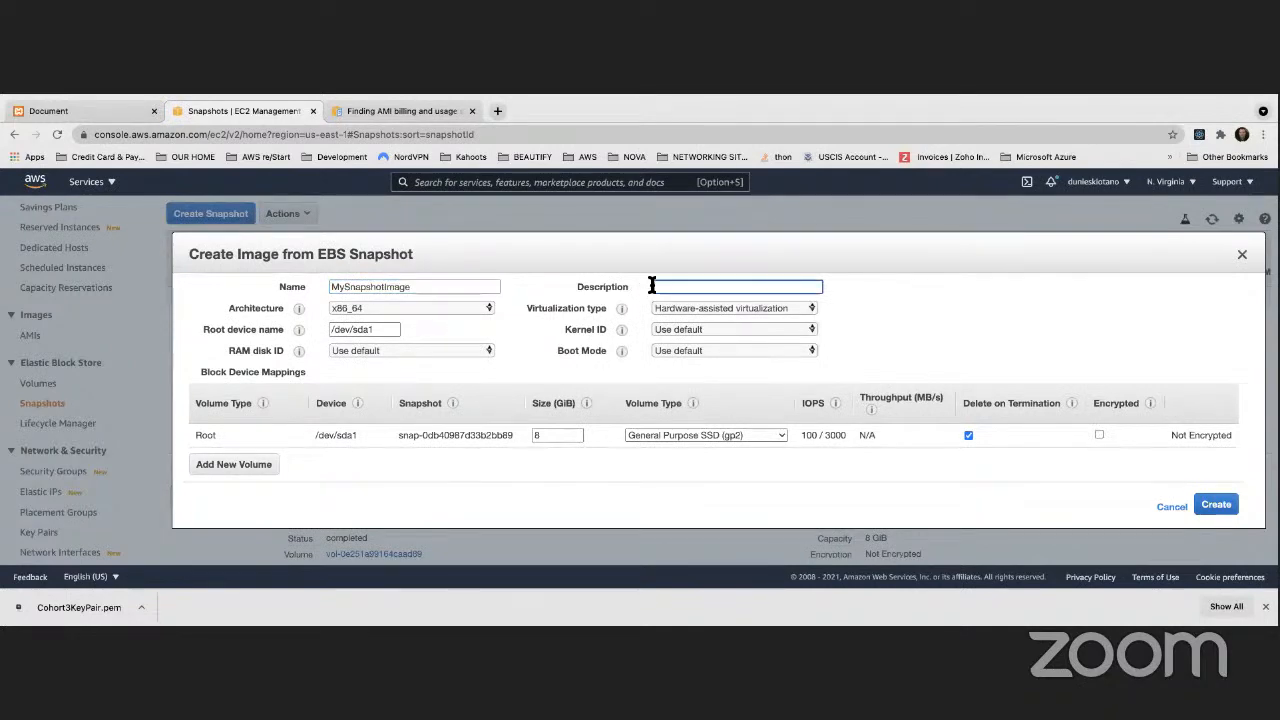
{"action": "type", "text": "This image was created from a sn"}
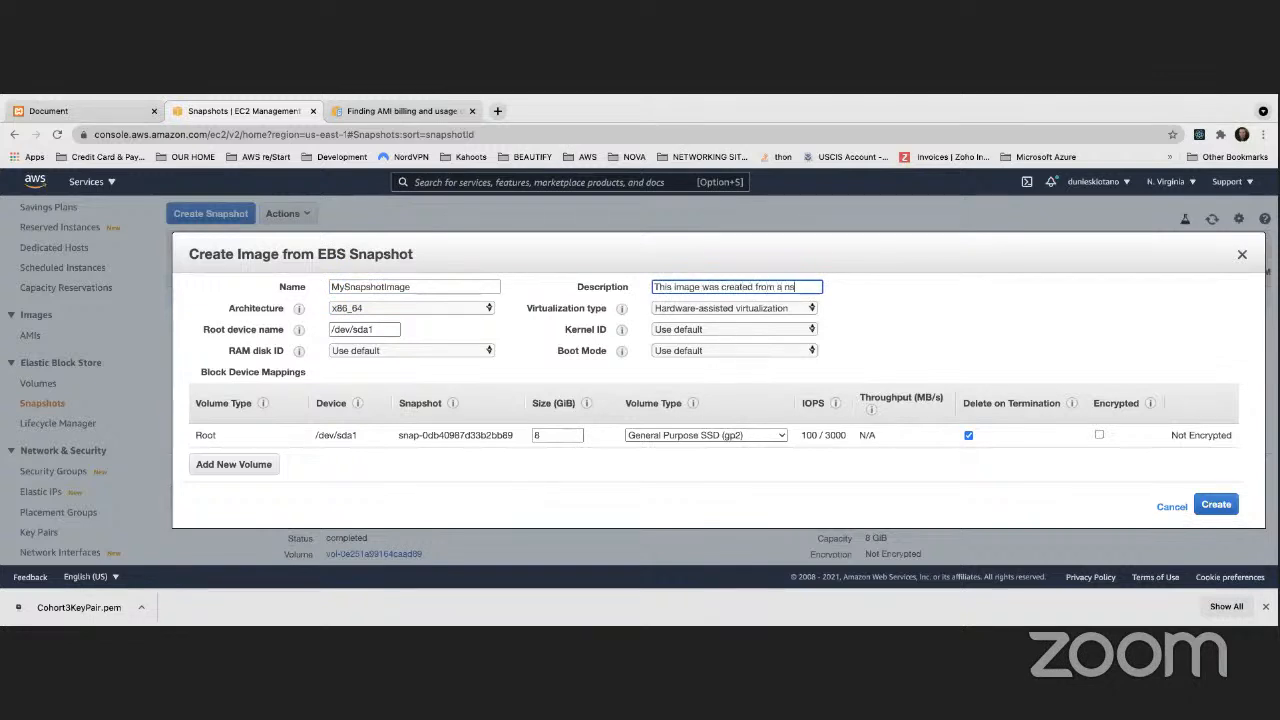
{"action": "type", "text": "apshot"}
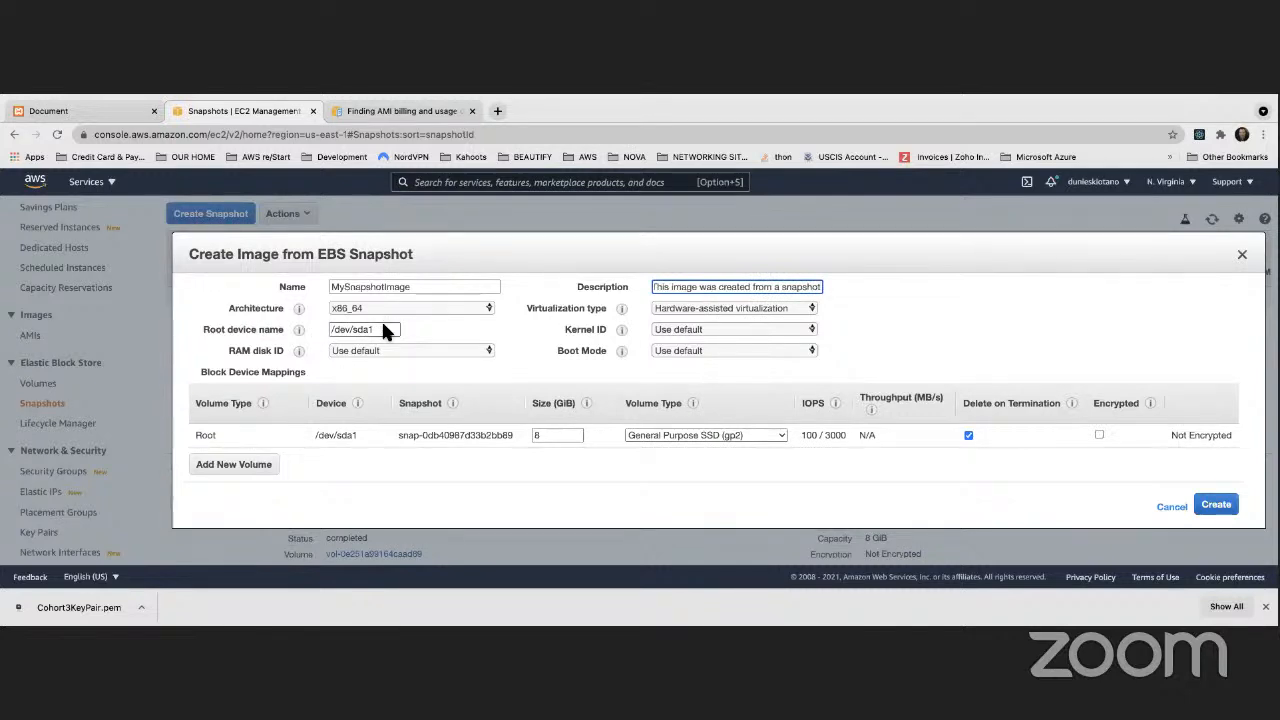
{"action": "left_click", "coordinate": [1214, 505]}
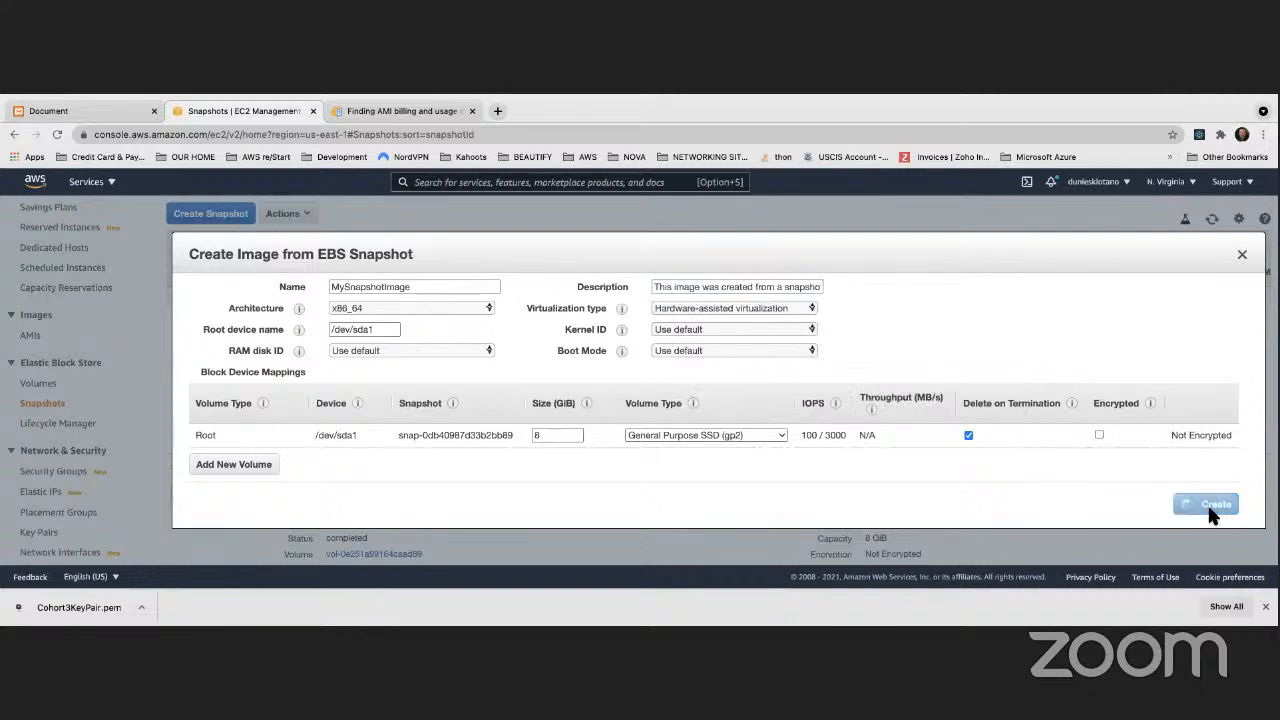
{"action": "left_click", "coordinate": [812, 445]}
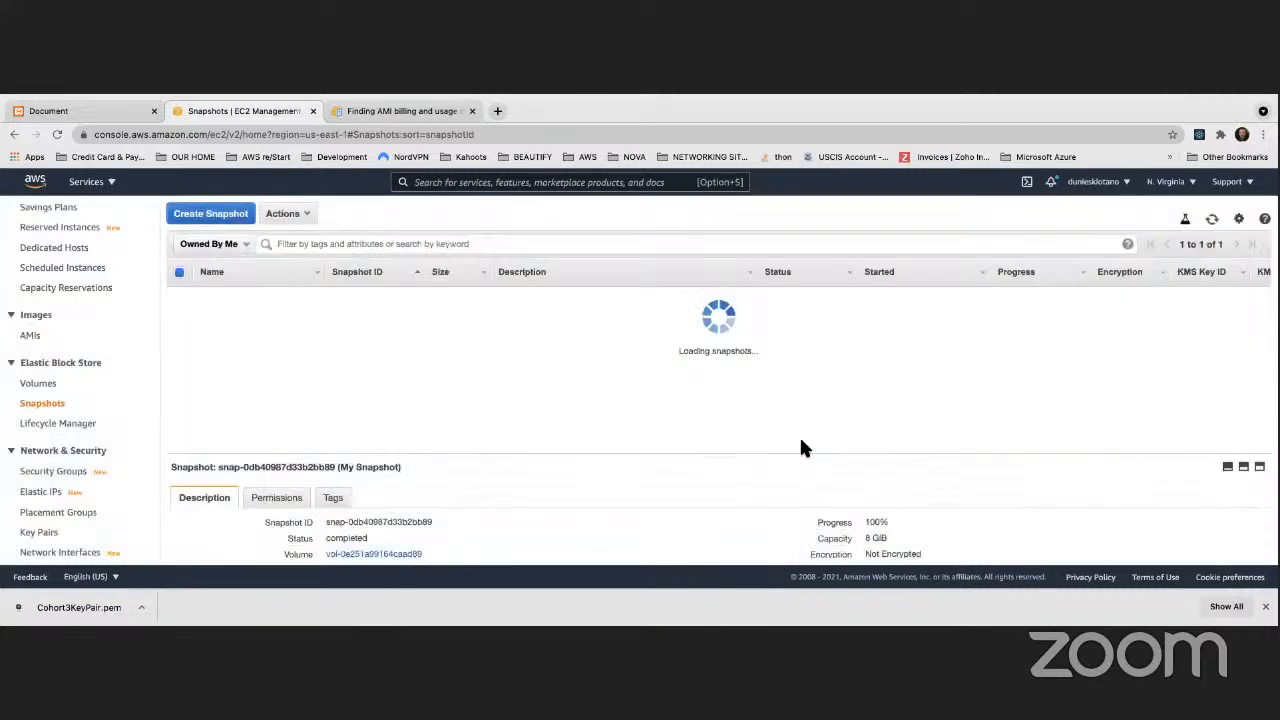
Step: Check MySnapshotImage in the AMI list and view its entry in the launch wizard's image selection
{"action": "left_click", "coordinate": [33, 335]}
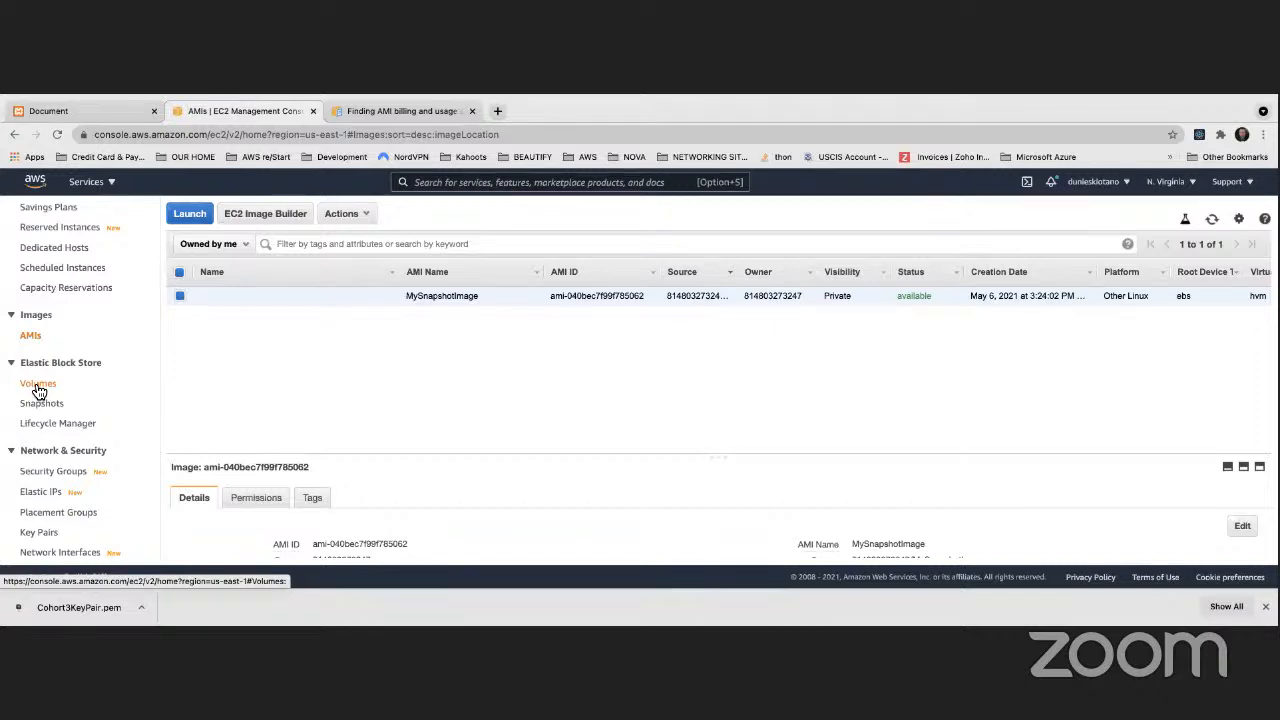
{"action": "left_click", "coordinate": [188, 216]}
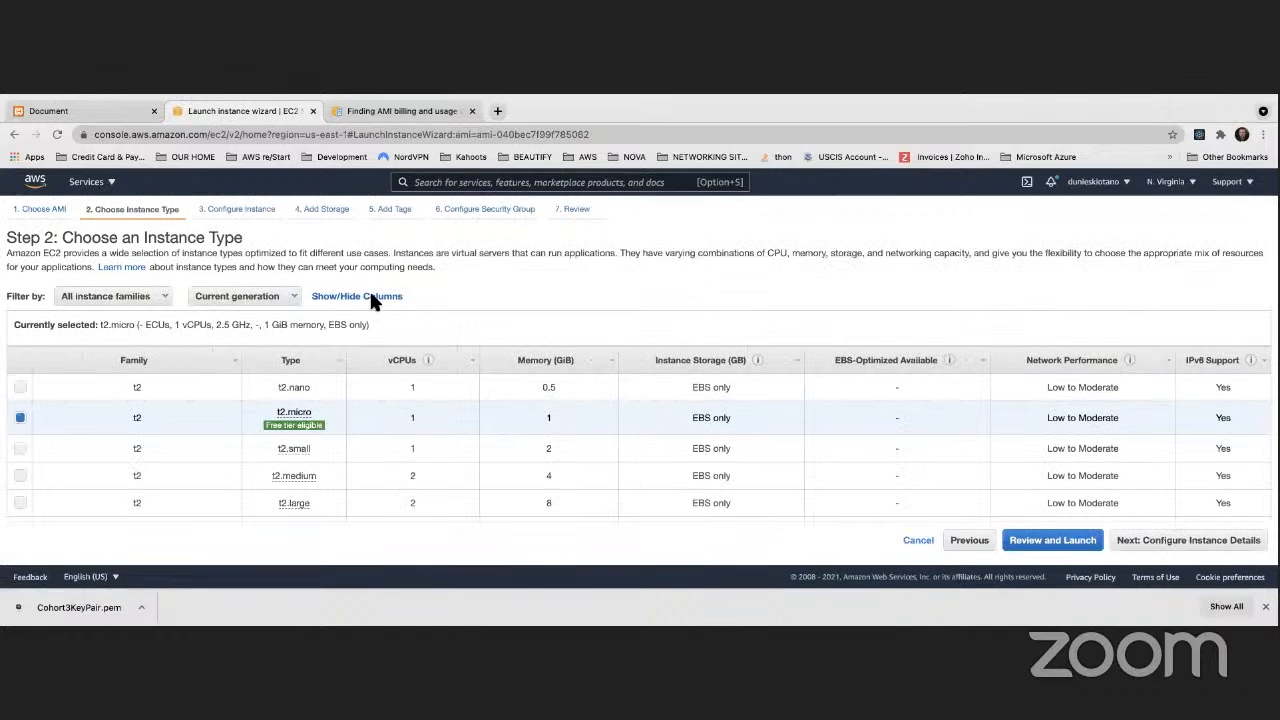
{"action": "left_click", "coordinate": [14, 134]}
{"action": "left_click", "coordinate": [188, 214]}
{"action": "left_click", "coordinate": [50, 217]}
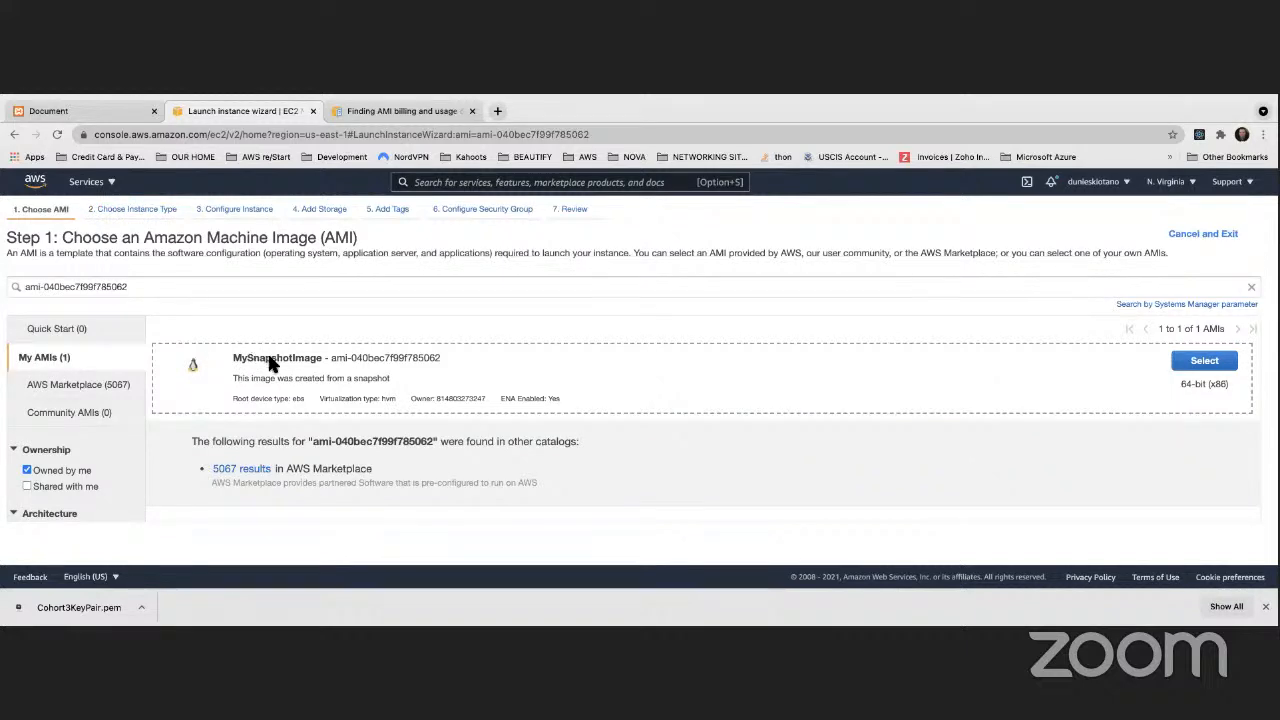
Step: Return to the running EC2 instances, start launching a new instance, and list only the account's own AMIs
{"action": "left_click", "coordinate": [112, 186]}
{"action": "left_click", "coordinate": [83, 282]}
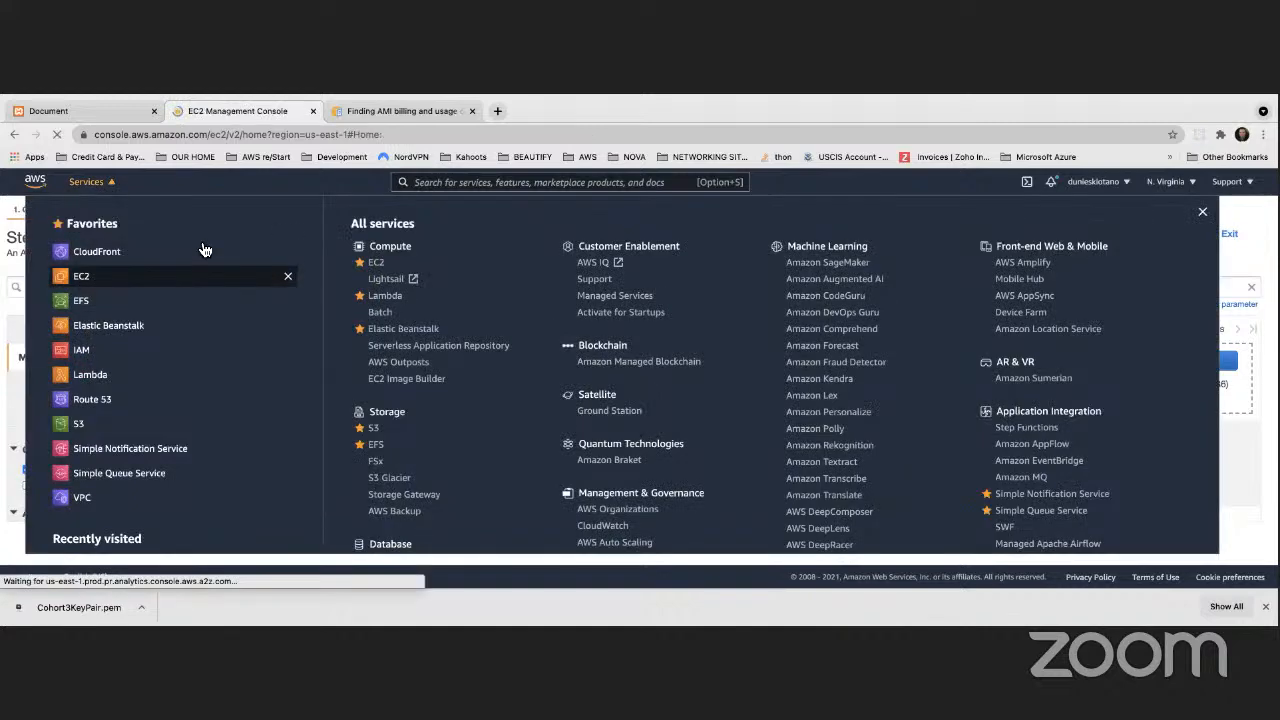
{"action": "scroll", "coordinate": [316, 315], "scroll_direction": "down", "scroll_amount": 2}
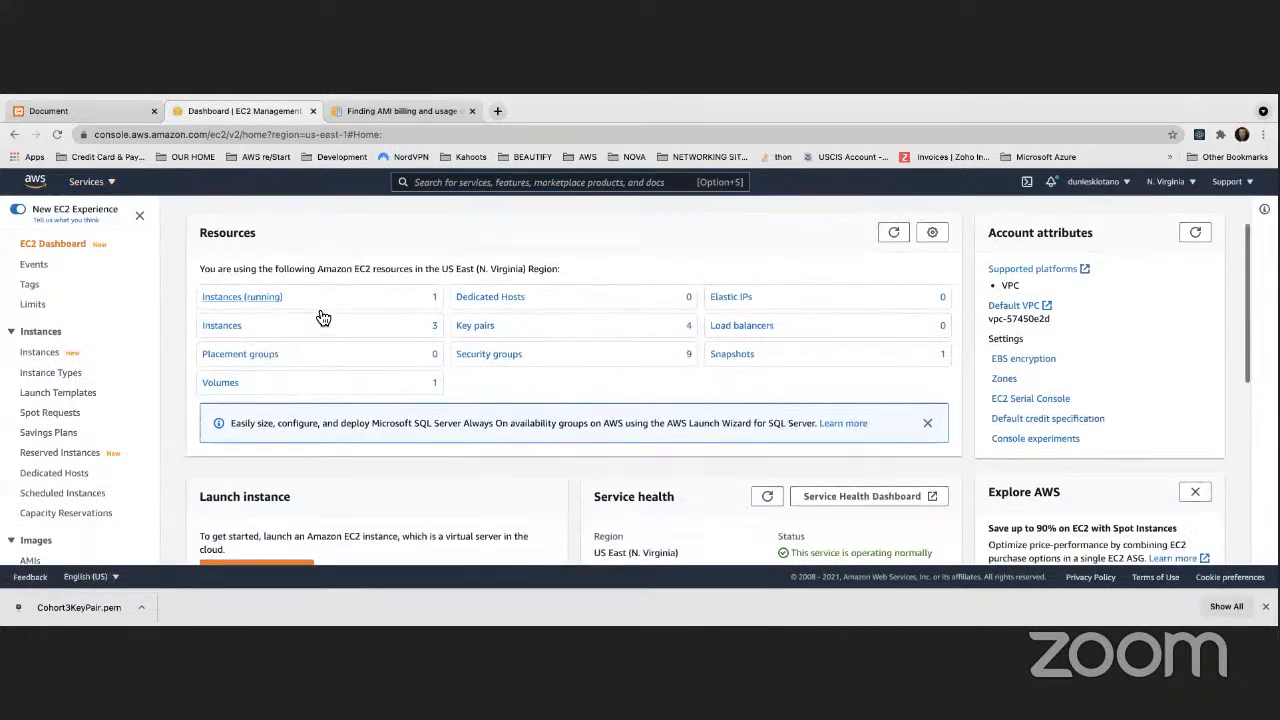
{"action": "left_click", "coordinate": [231, 286]}
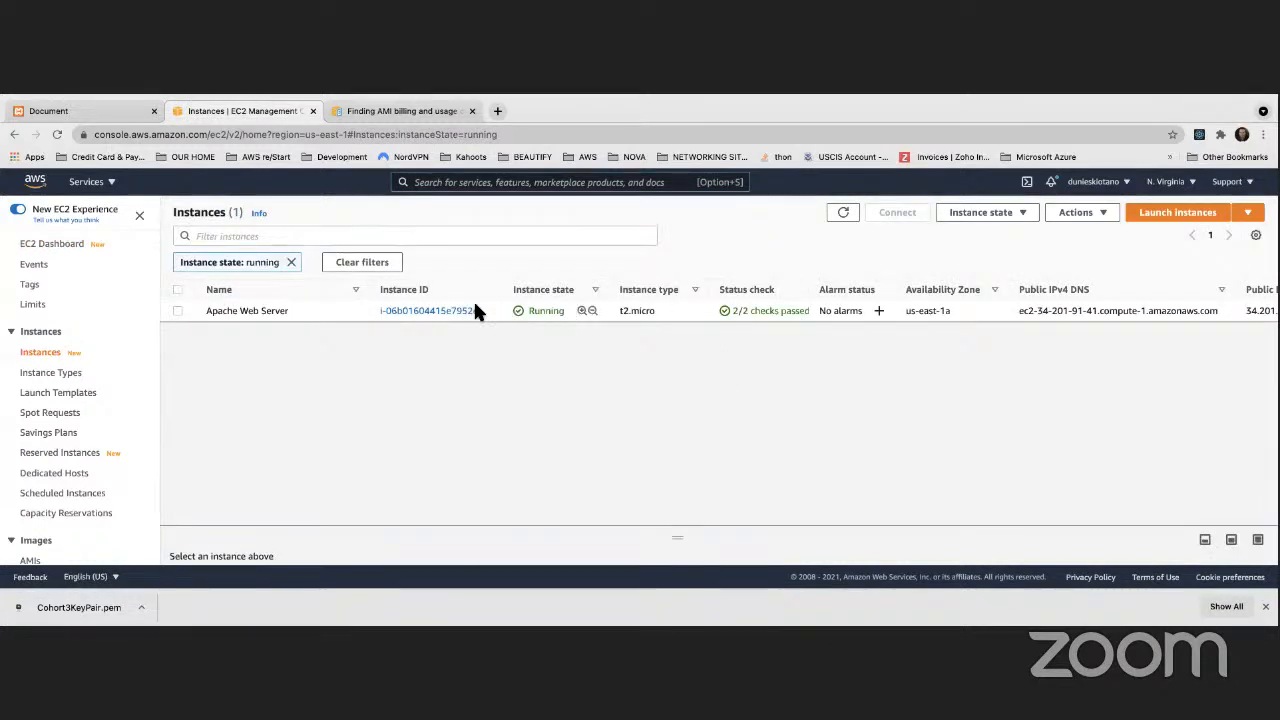
{"action": "scroll", "coordinate": [69, 313], "scroll_direction": "down", "scroll_amount": 1}
{"action": "scroll", "coordinate": [70, 322], "scroll_direction": "down", "scroll_amount": 3}
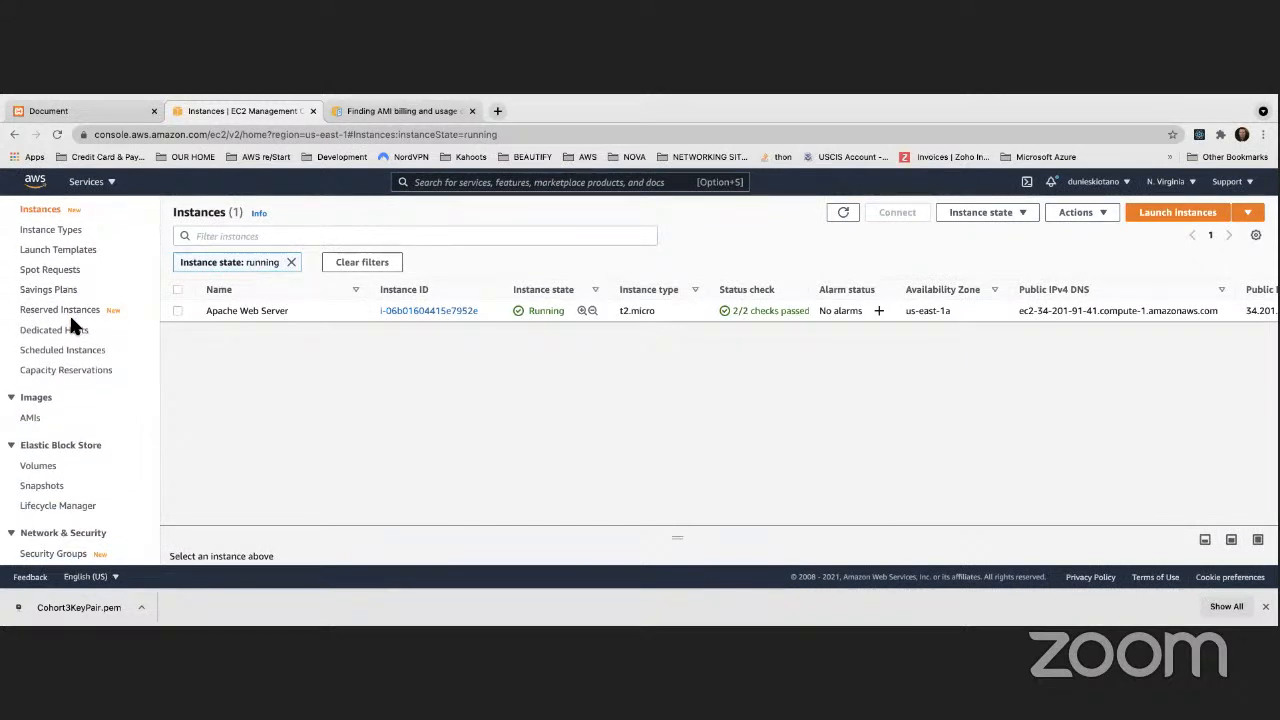
{"action": "scroll", "coordinate": [71, 308], "scroll_direction": "up", "scroll_amount": 4}
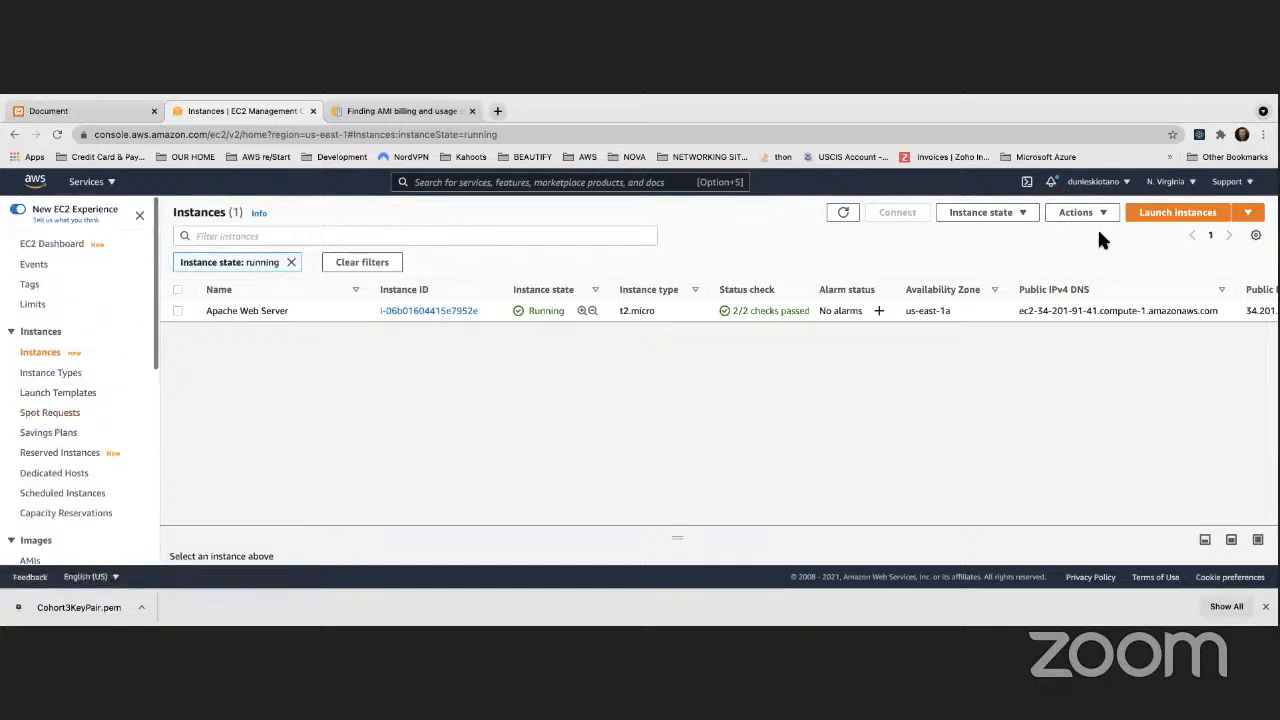
{"action": "left_click", "coordinate": [1165, 213]}
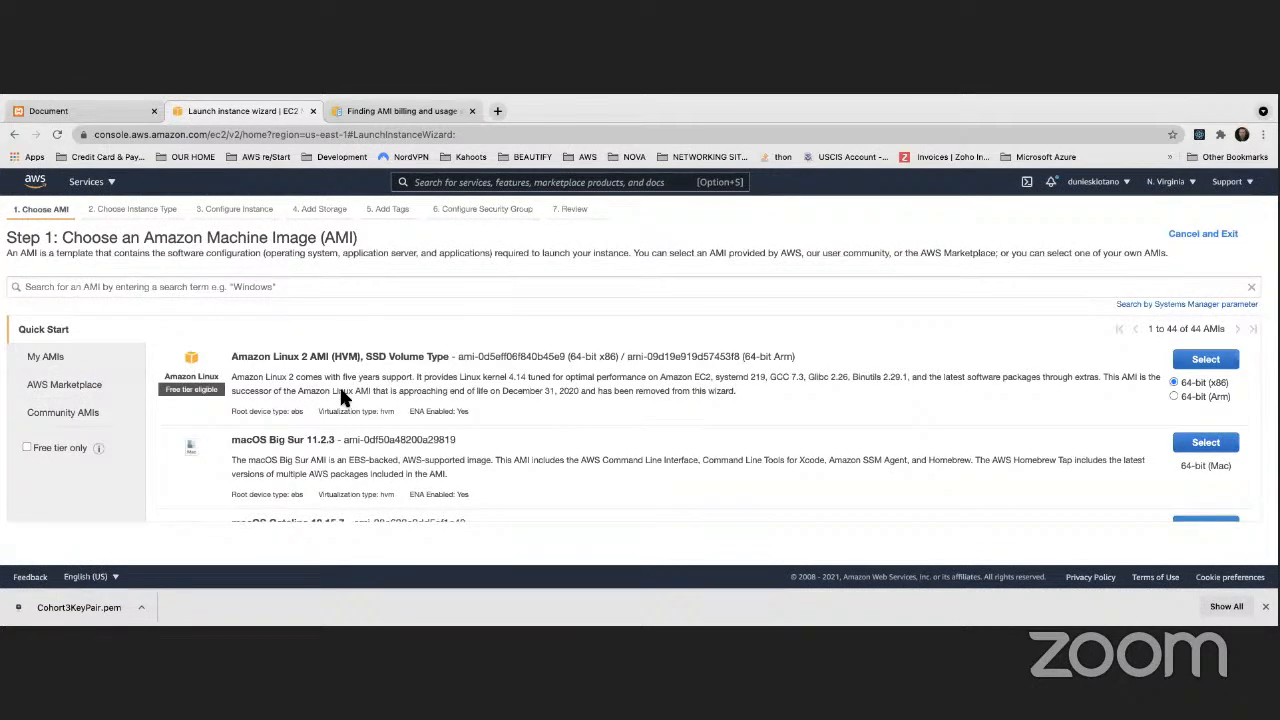
{"action": "left_click", "coordinate": [50, 360]}
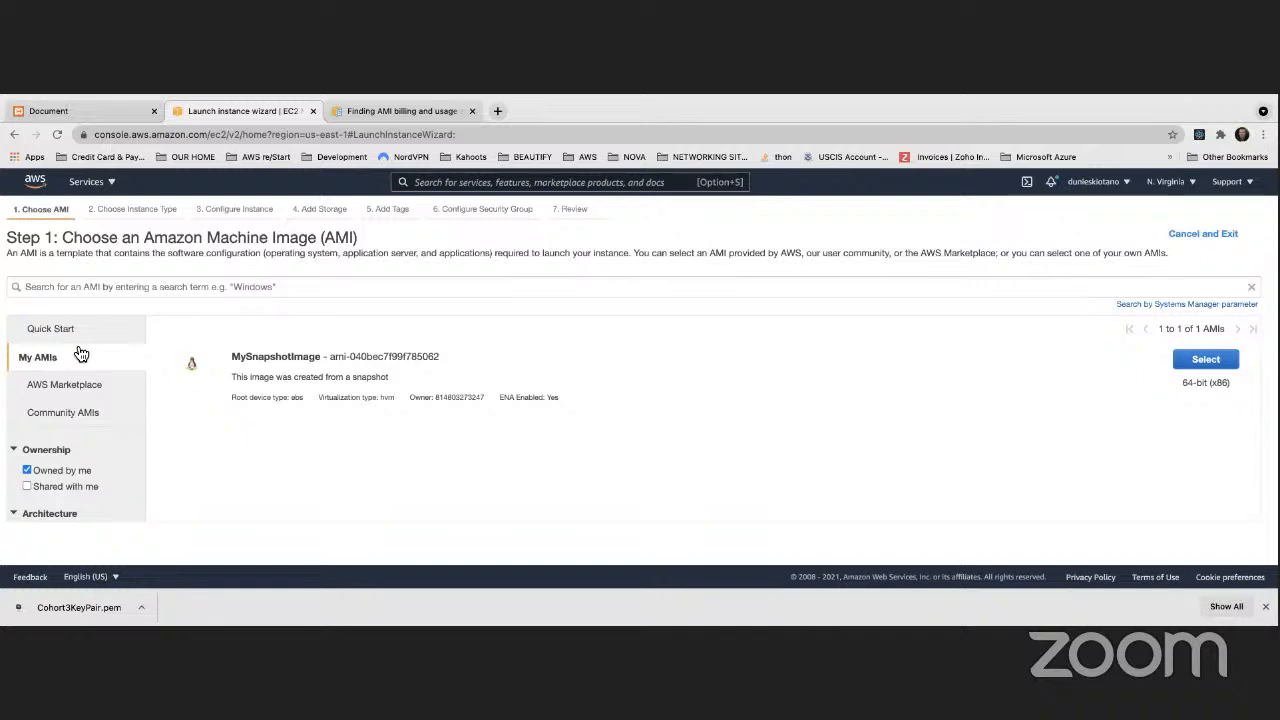
Step: Leave the launch wizard and open the list of running EC2 instances
{"action": "left_click", "coordinate": [88, 182]}
{"action": "left_click", "coordinate": [105, 280]}
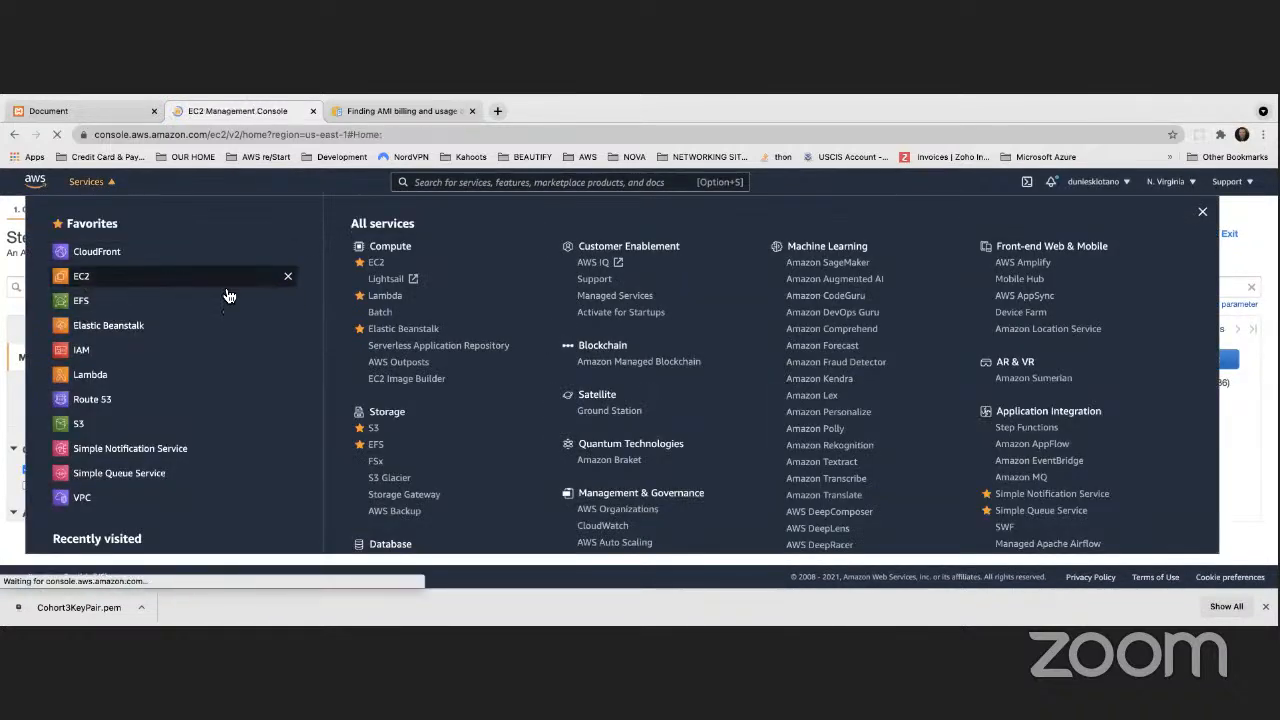
{"action": "left_click", "coordinate": [266, 362]}
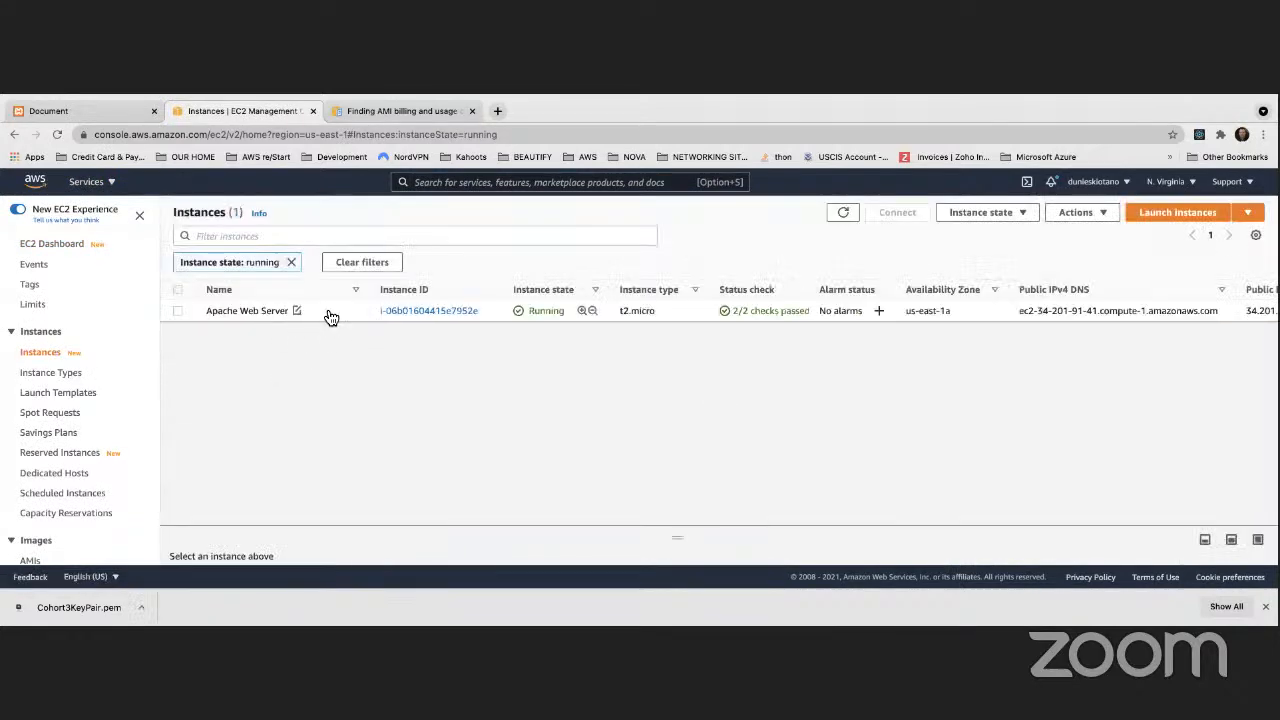
Step: Try to launch another instance like the Apache Web Server using Launch more like this
{"action": "right_click", "coordinate": [325, 309]}
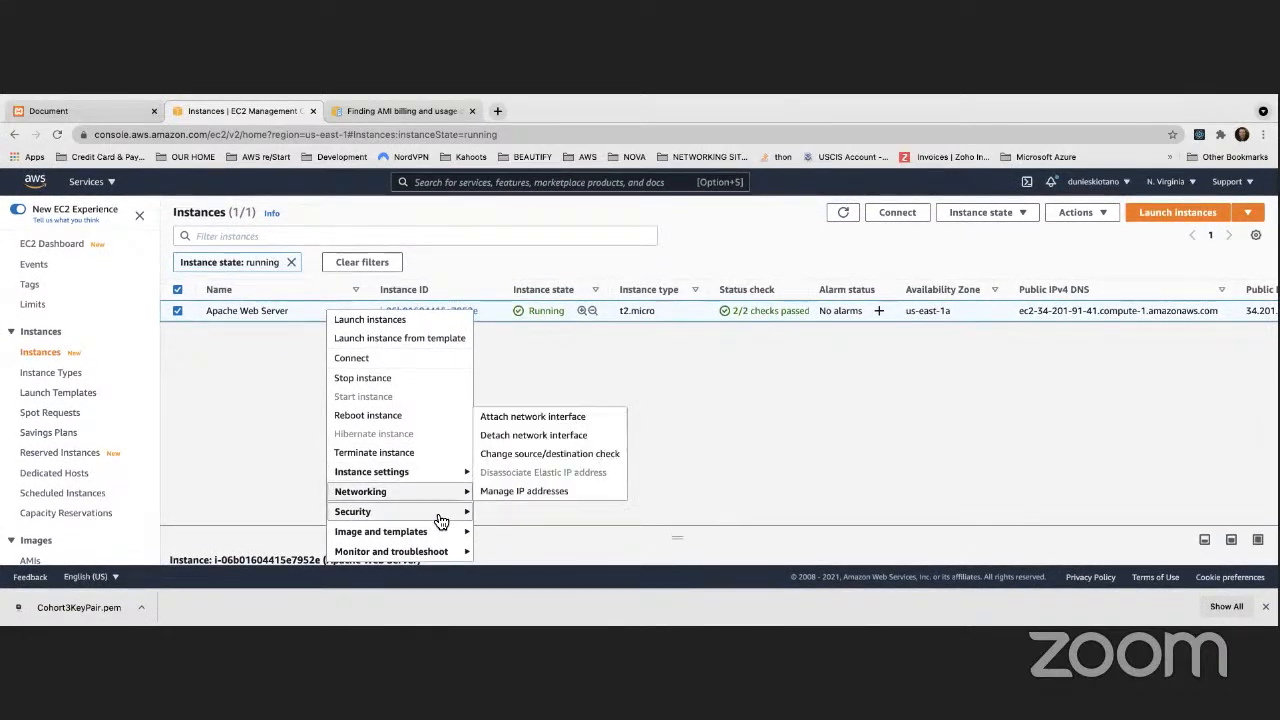
{"action": "mouse_move", "coordinate": [443, 534]}
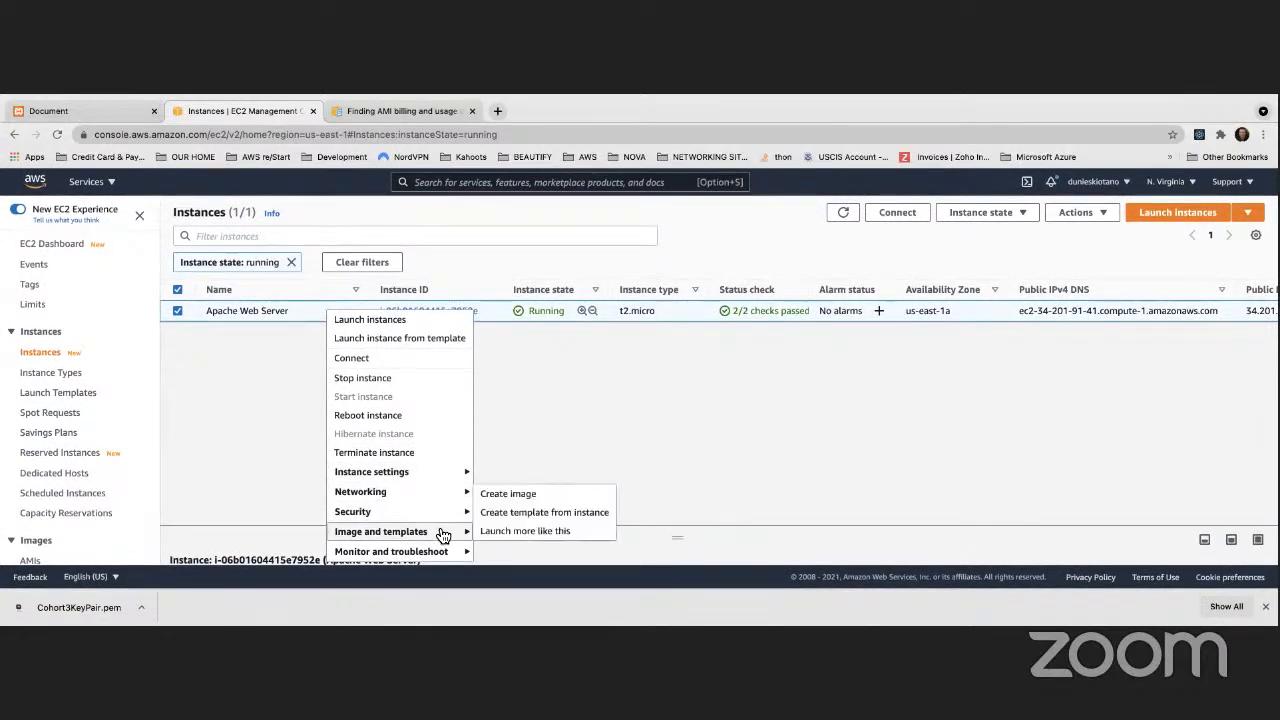
{"action": "left_click", "coordinate": [536, 540]}
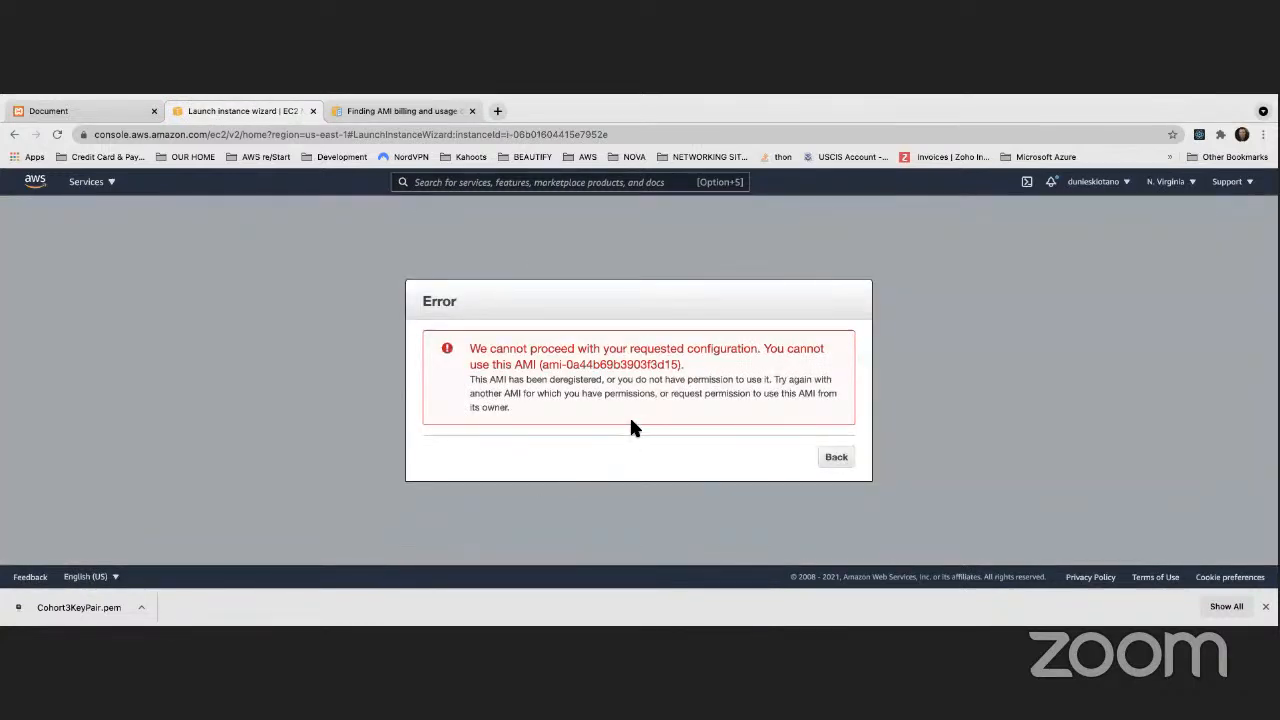
{"action": "left_click", "coordinate": [840, 460]}
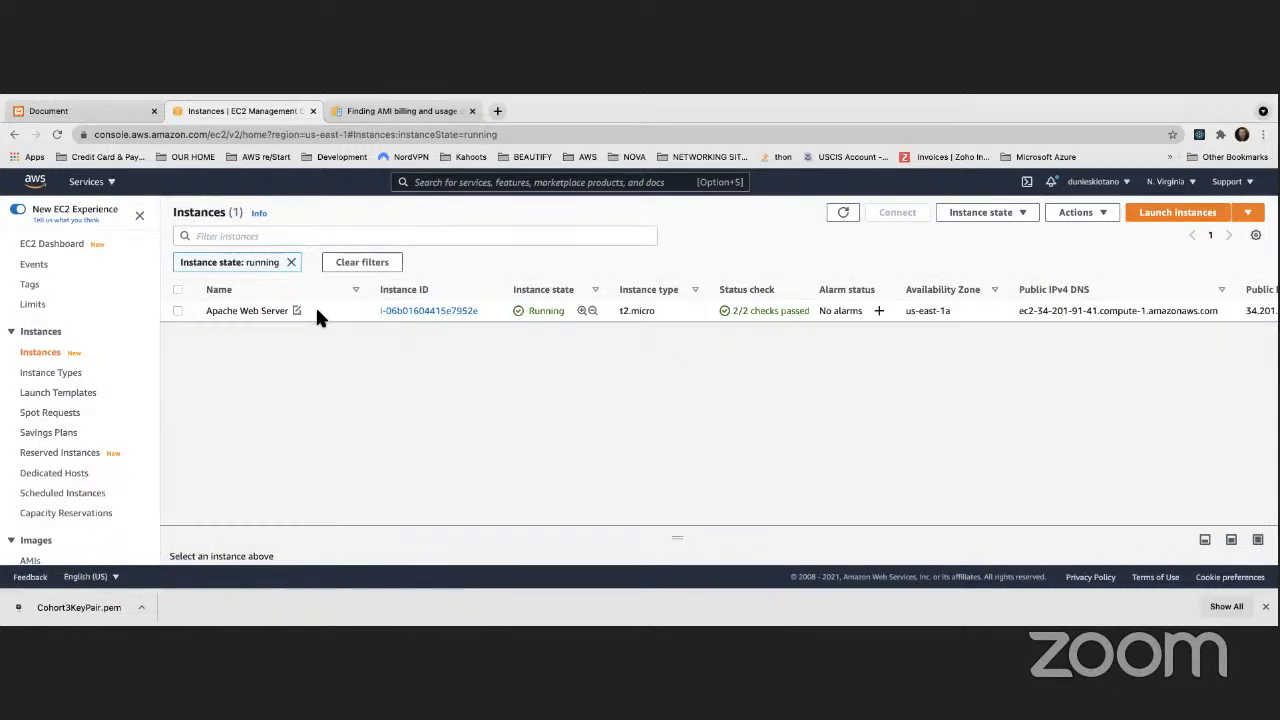
Step: Set up a new instance from the Amazon Linux 2 AMI, keeping the t2.micro type and the default settings through to the review
{"action": "left_click", "coordinate": [1189, 213]}
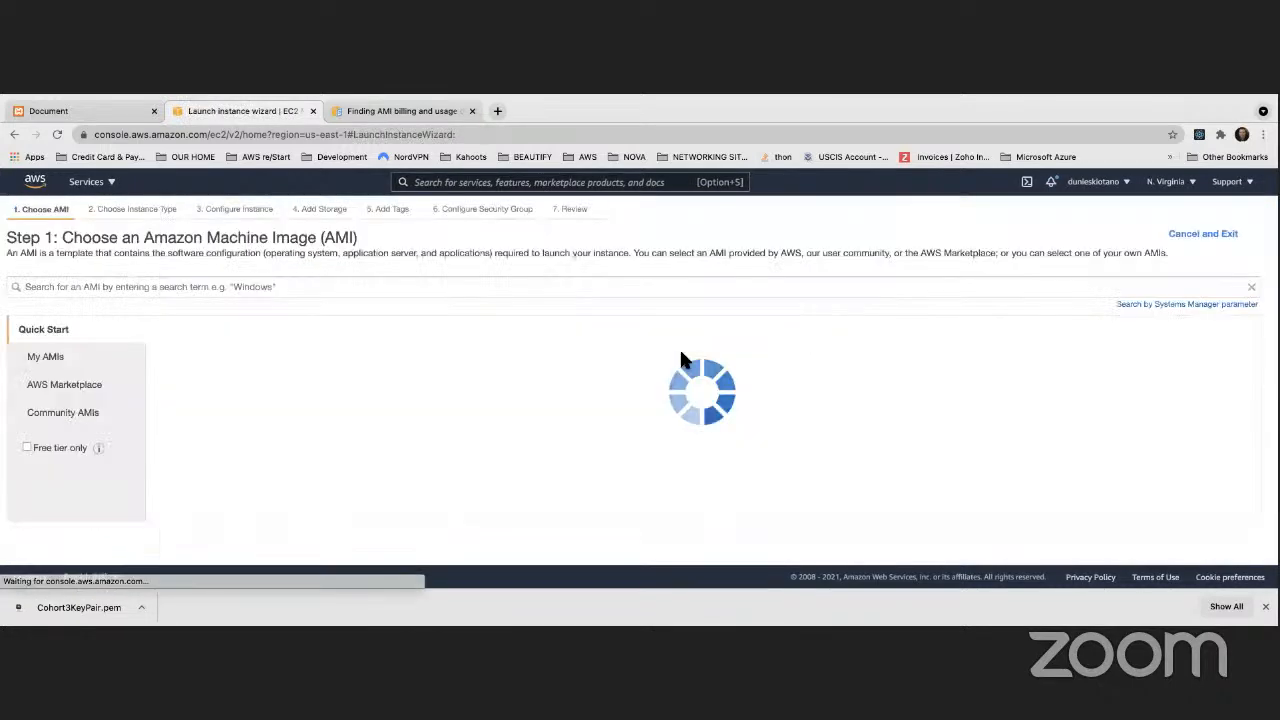
{"action": "left_click", "coordinate": [1190, 360]}
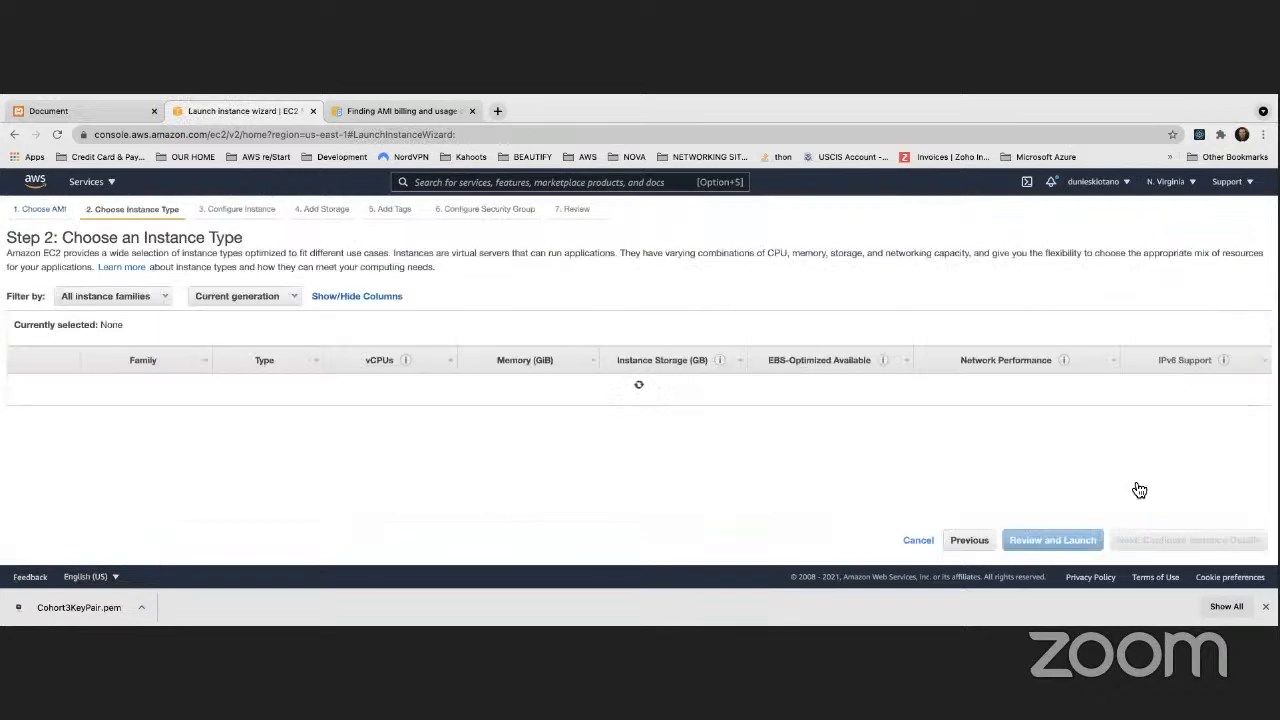
{"action": "left_click", "coordinate": [1165, 545]}
{"action": "left_click", "coordinate": [1203, 553]}
{"action": "left_click", "coordinate": [1214, 552]}
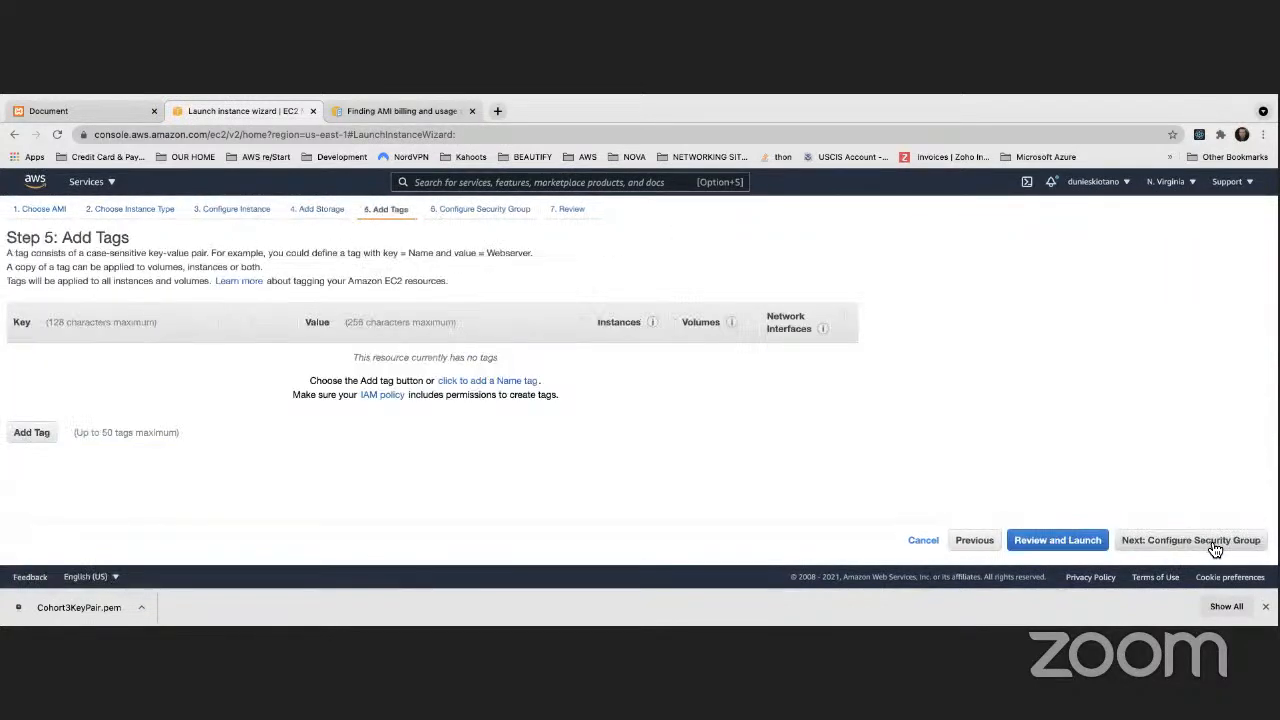
{"action": "left_click", "coordinate": [1222, 552]}
{"action": "left_click", "coordinate": [1222, 550]}
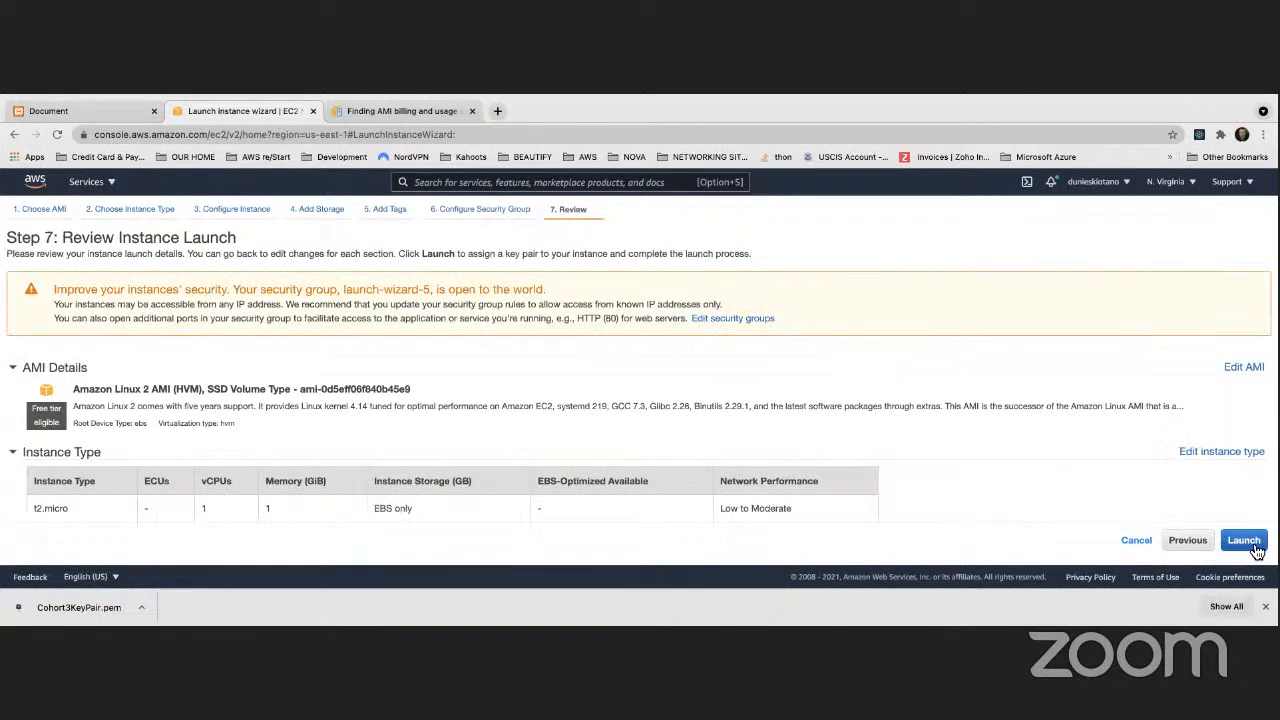
Step: Launch the reviewed instance with the existing key pair Cohort3KeyPair, acknowledging access to its private key file
{"action": "left_click", "coordinate": [1244, 545]}
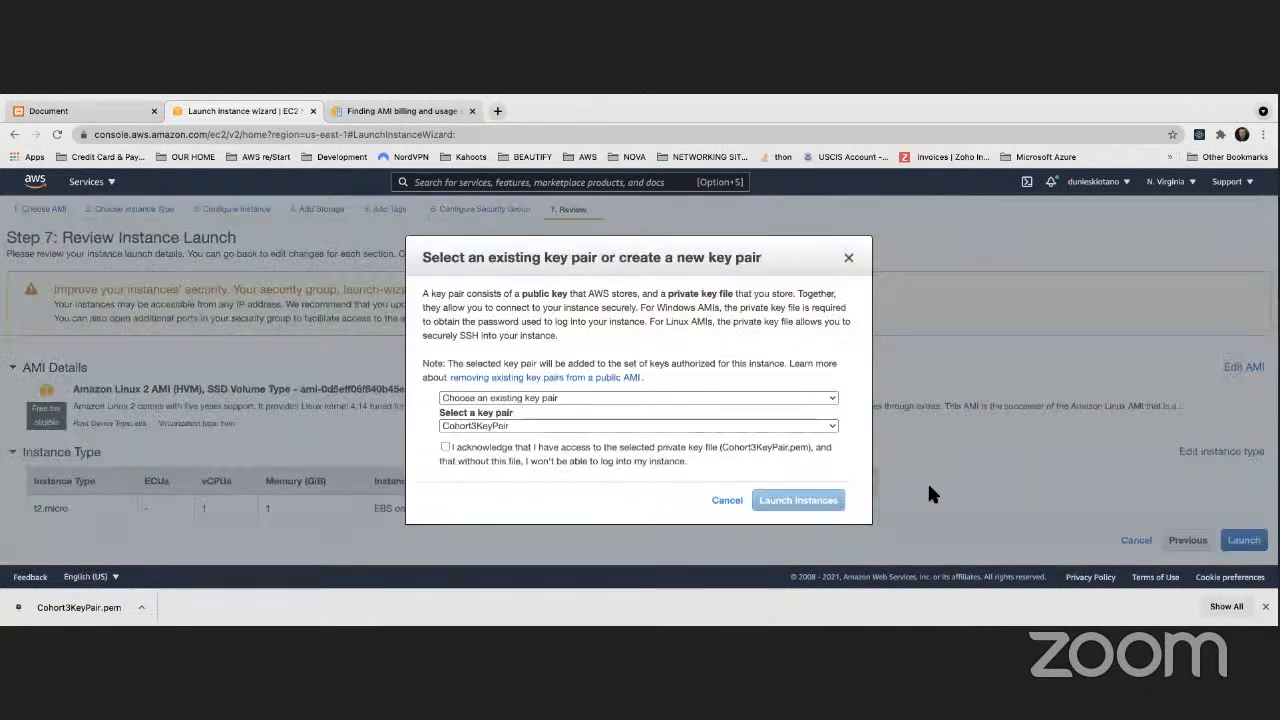
{"action": "left_click", "coordinate": [445, 446]}
{"action": "left_click", "coordinate": [822, 502]}
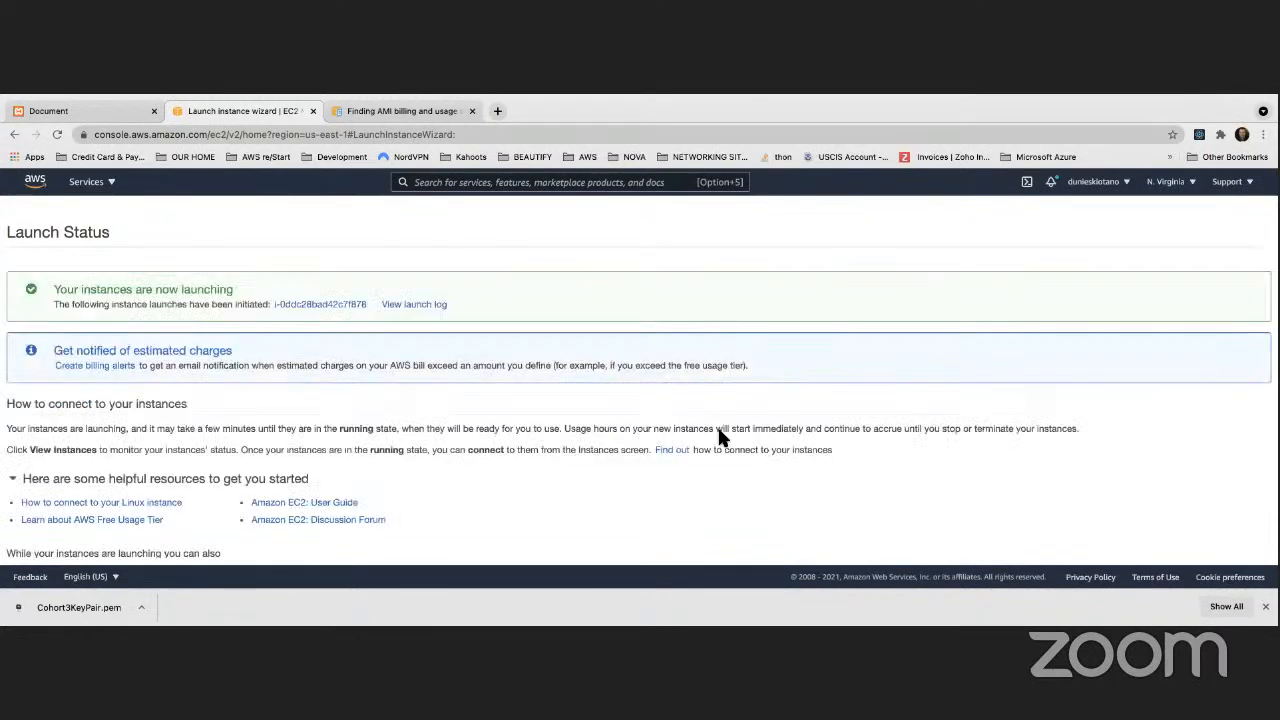
Step: Return to the running instances and refresh the list to load the newly launched instance
{"action": "scroll", "coordinate": [765, 430], "scroll_direction": "down", "scroll_amount": 2}
{"action": "left_click", "coordinate": [1226, 547]}
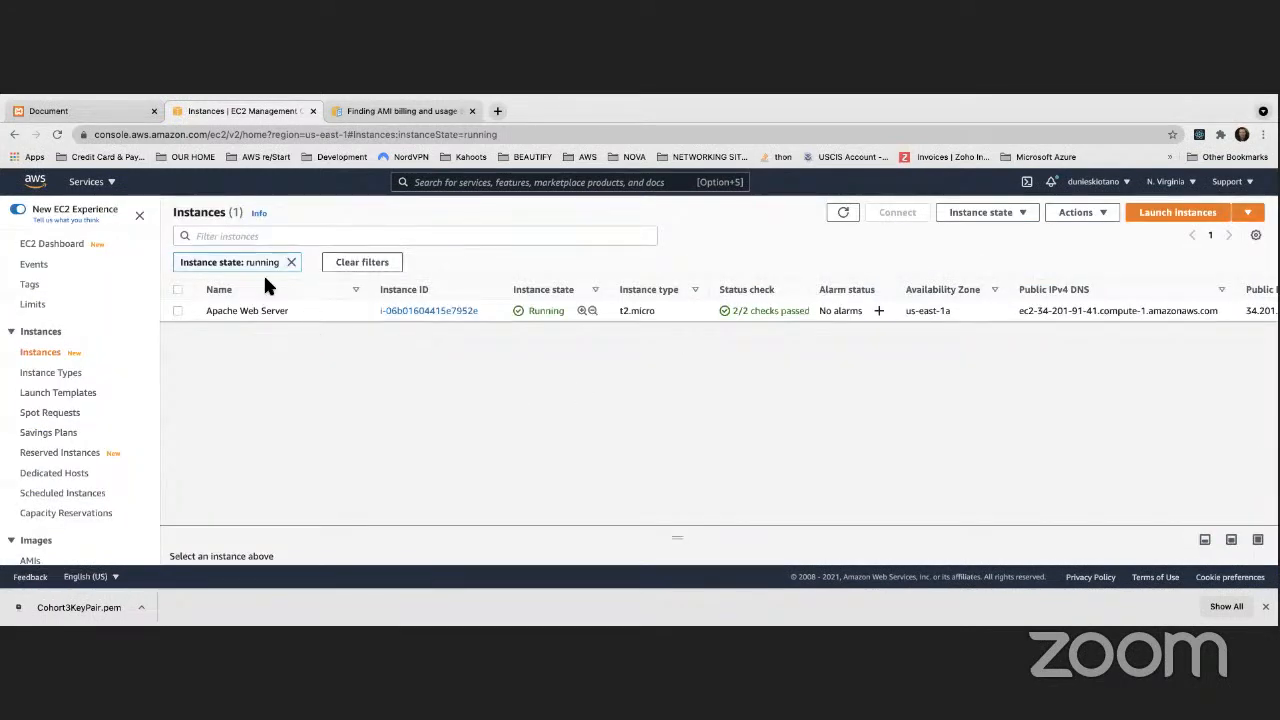
{"action": "left_click", "coordinate": [843, 213]}
{"action": "left_click", "coordinate": [843, 213]}
{"action": "left_click", "coordinate": [843, 213]}
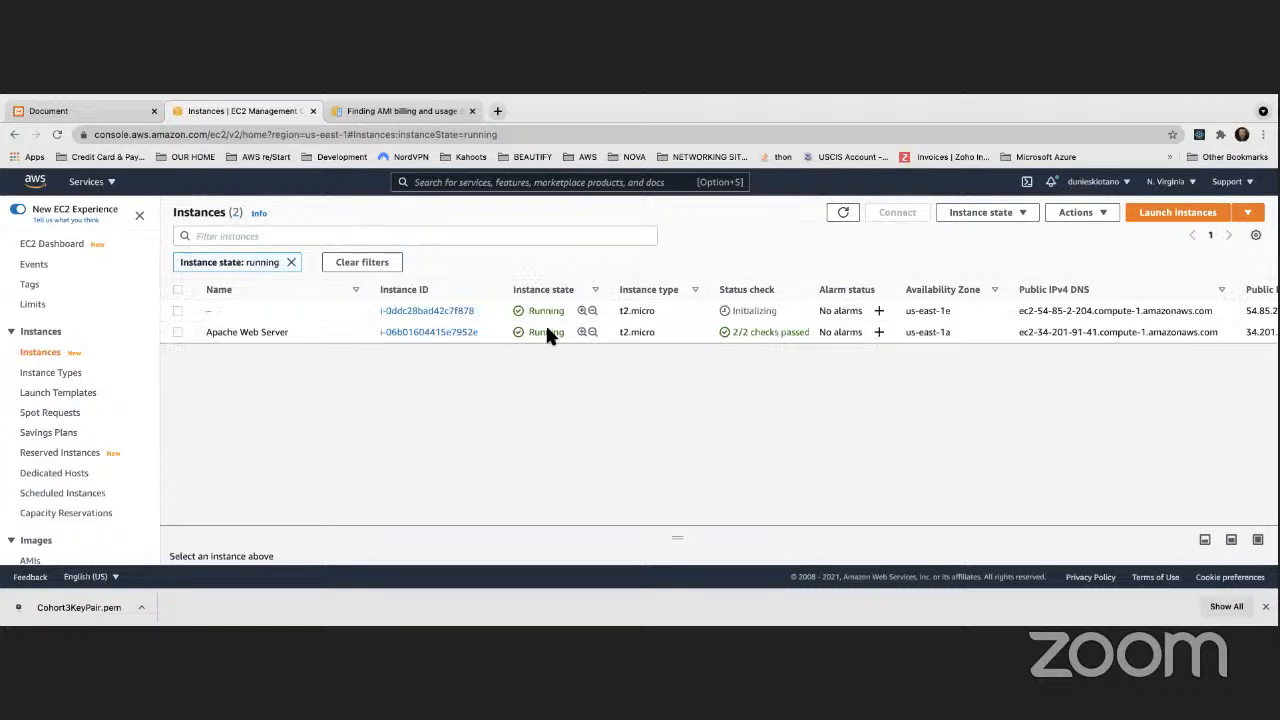
Step: Start launching another instance like the new unnamed one and review its AMI, instance type and security group settings
{"action": "right_click", "coordinate": [283, 310]}
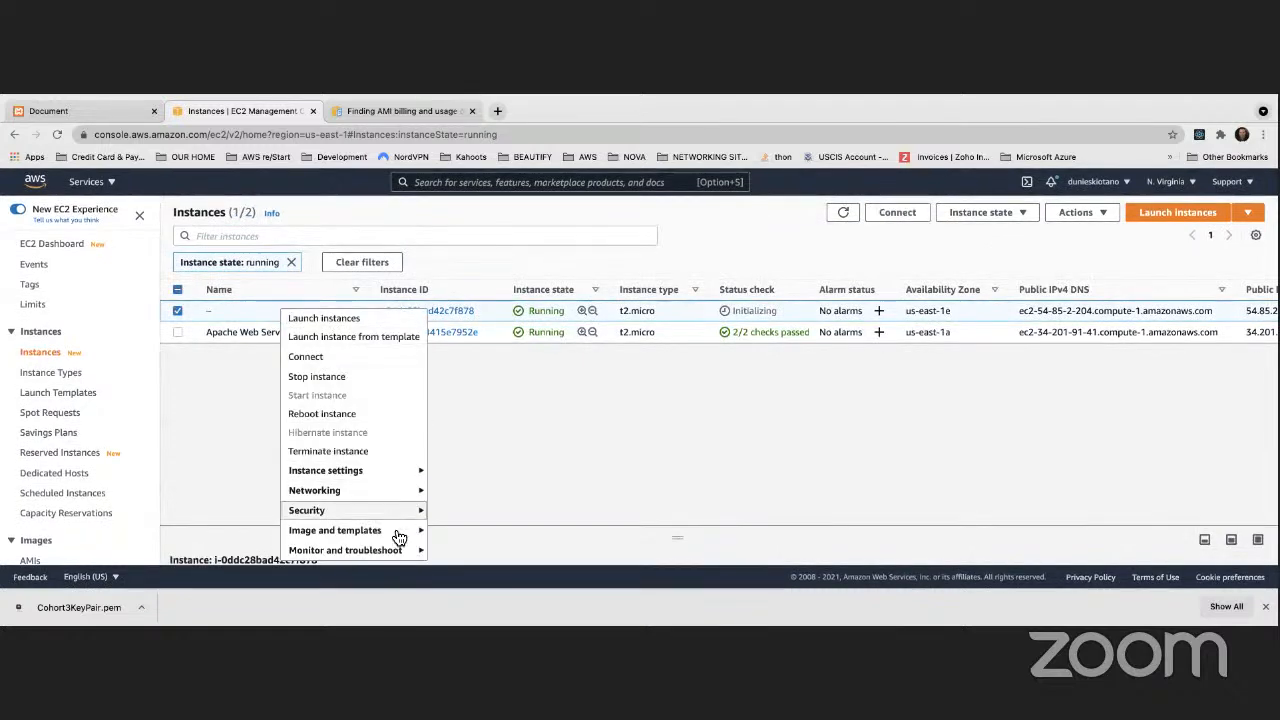
{"action": "mouse_move", "coordinate": [397, 530]}
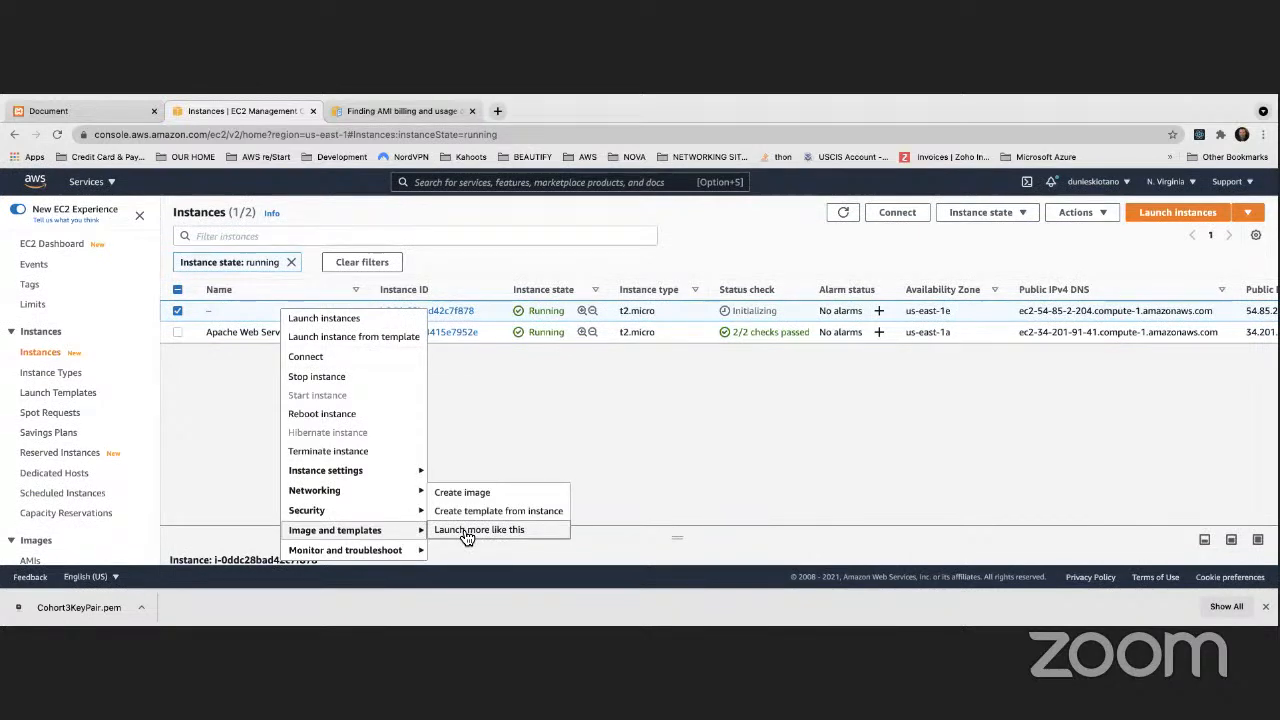
{"action": "left_click", "coordinate": [461, 530]}
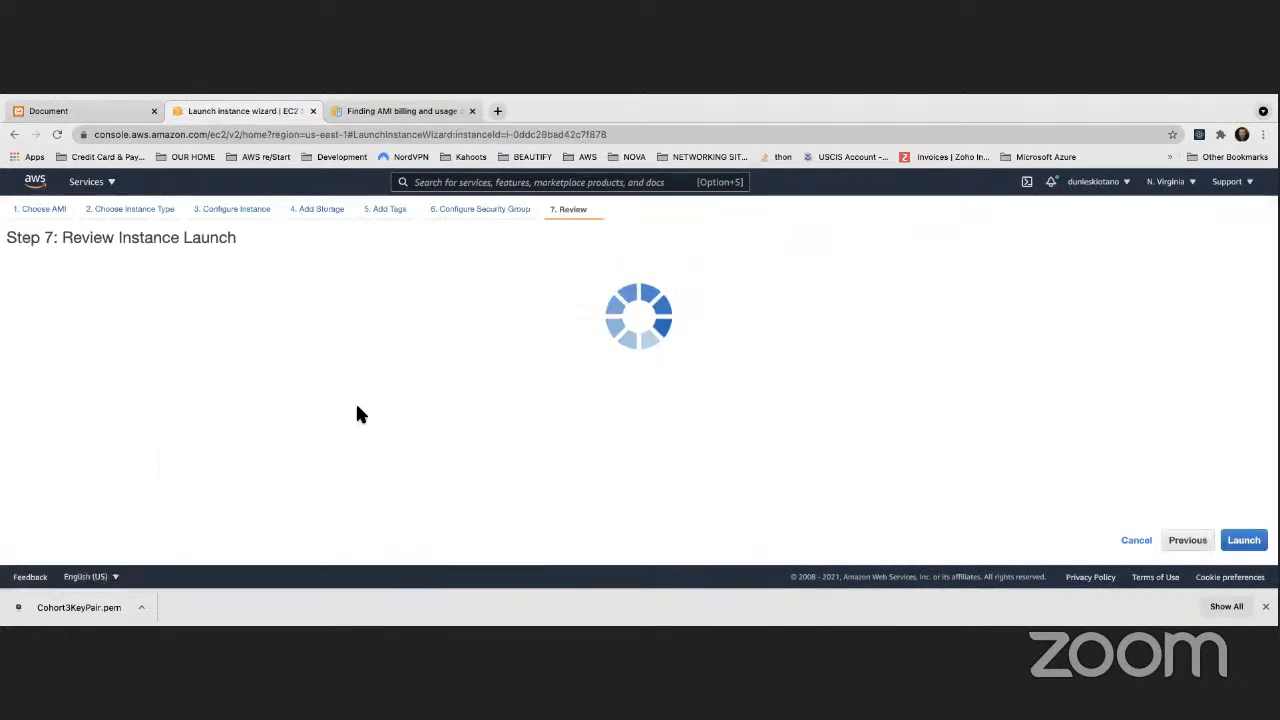
{"action": "scroll", "coordinate": [277, 409], "scroll_direction": "down", "scroll_amount": 2}
{"action": "scroll", "coordinate": [277, 409], "scroll_direction": "up", "scroll_amount": 2}
{"action": "scroll", "coordinate": [245, 410], "scroll_direction": "down", "scroll_amount": 5}
{"action": "scroll", "coordinate": [245, 410], "scroll_direction": "up", "scroll_amount": 3}
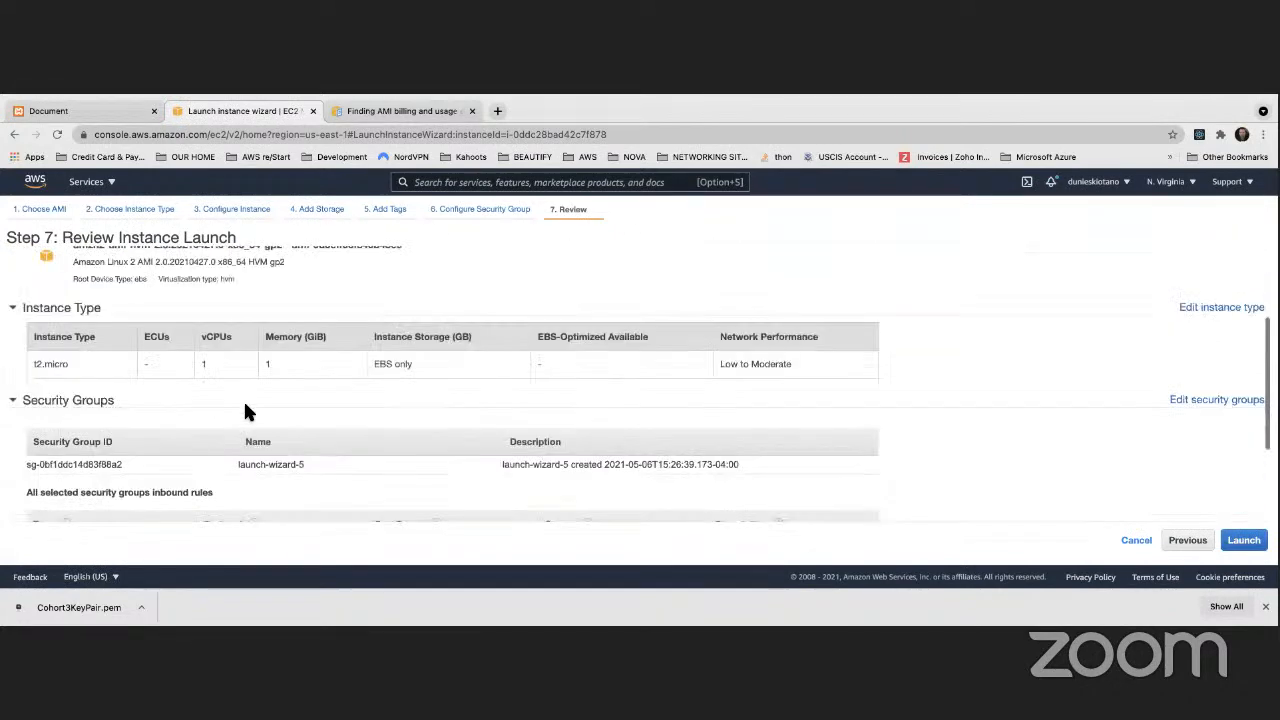
{"action": "scroll", "coordinate": [247, 411], "scroll_direction": "up", "scroll_amount": 3}
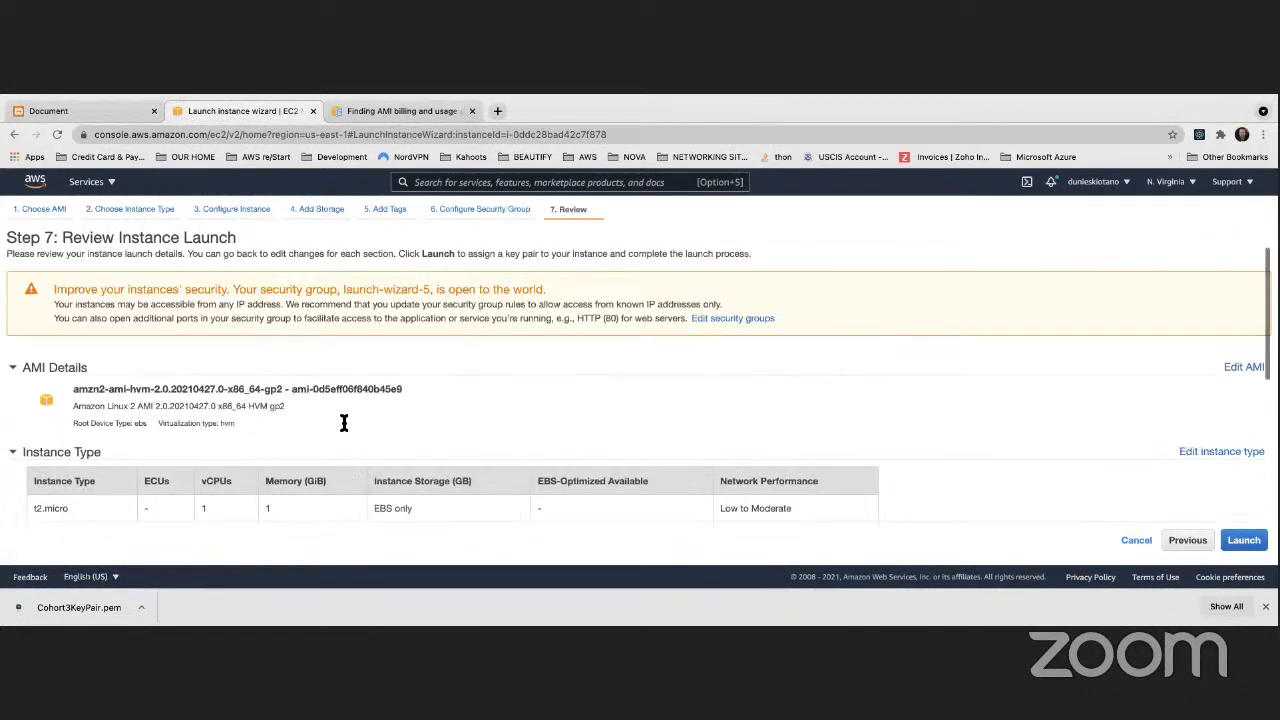
Step: Launch the duplicate instance with the existing key pair Cohort3KeyPair, acknowledging access to the private key file
{"action": "left_click", "coordinate": [1244, 540]}
{"action": "left_click", "coordinate": [445, 447]}
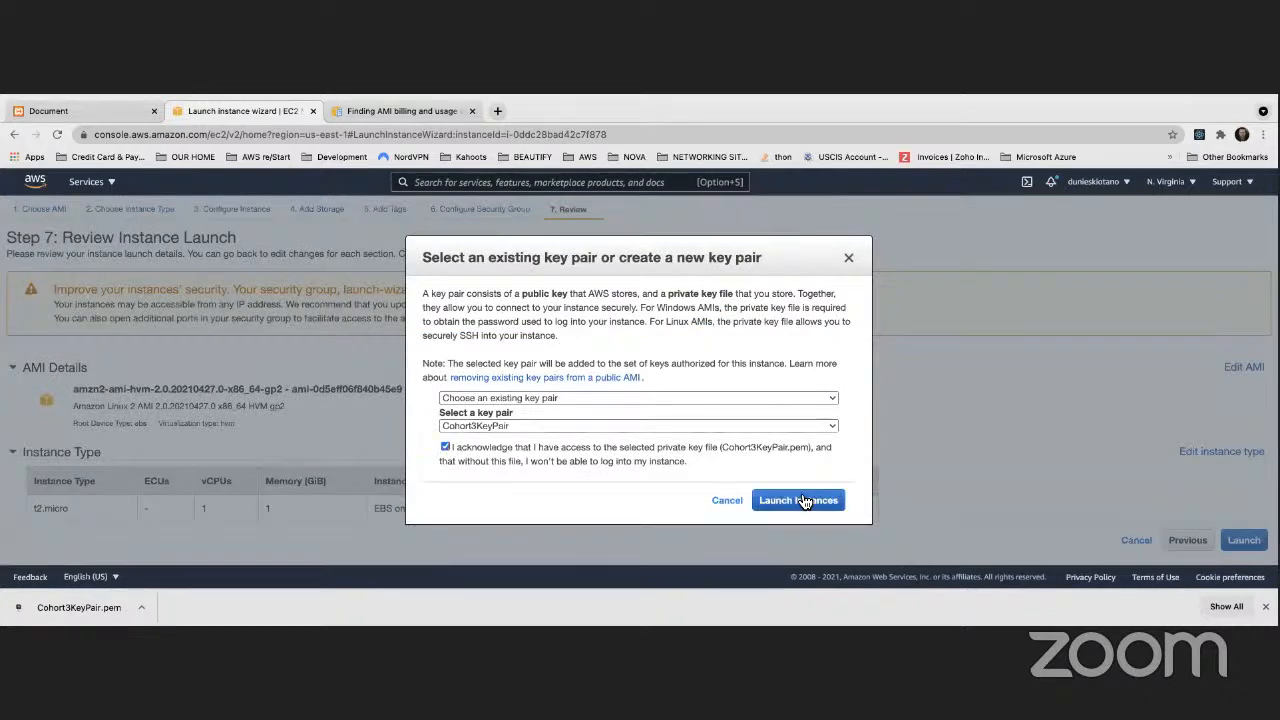
{"action": "left_click", "coordinate": [795, 501]}
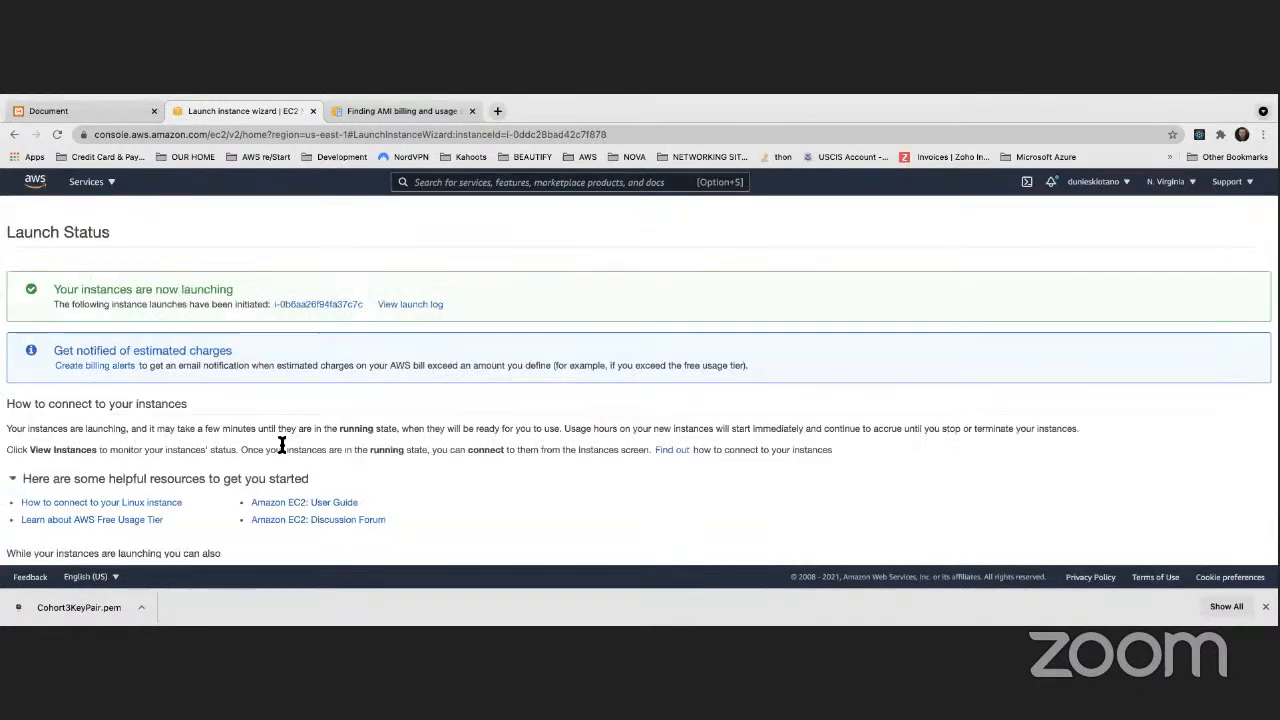
Step: Go back to the instances list and refresh it until the duplicate instance is listed
{"action": "scroll", "coordinate": [780, 460], "scroll_direction": "down", "scroll_amount": 2}
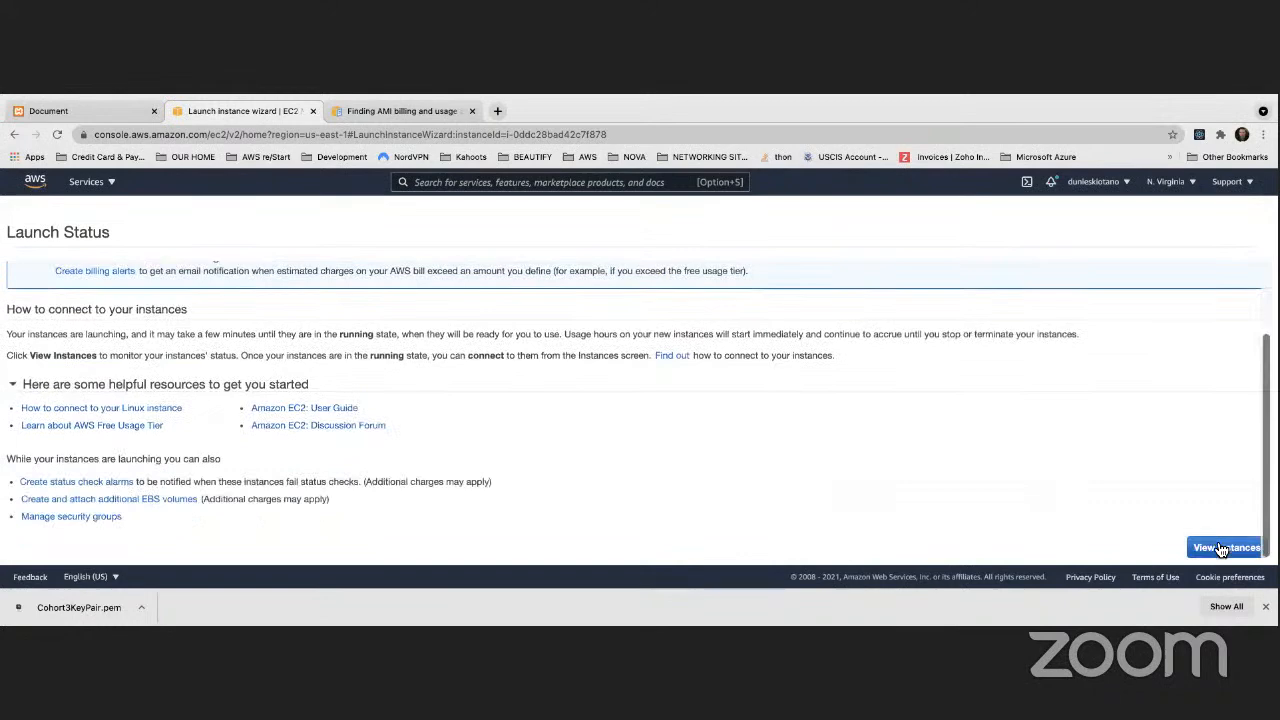
{"action": "left_click", "coordinate": [1221, 549]}
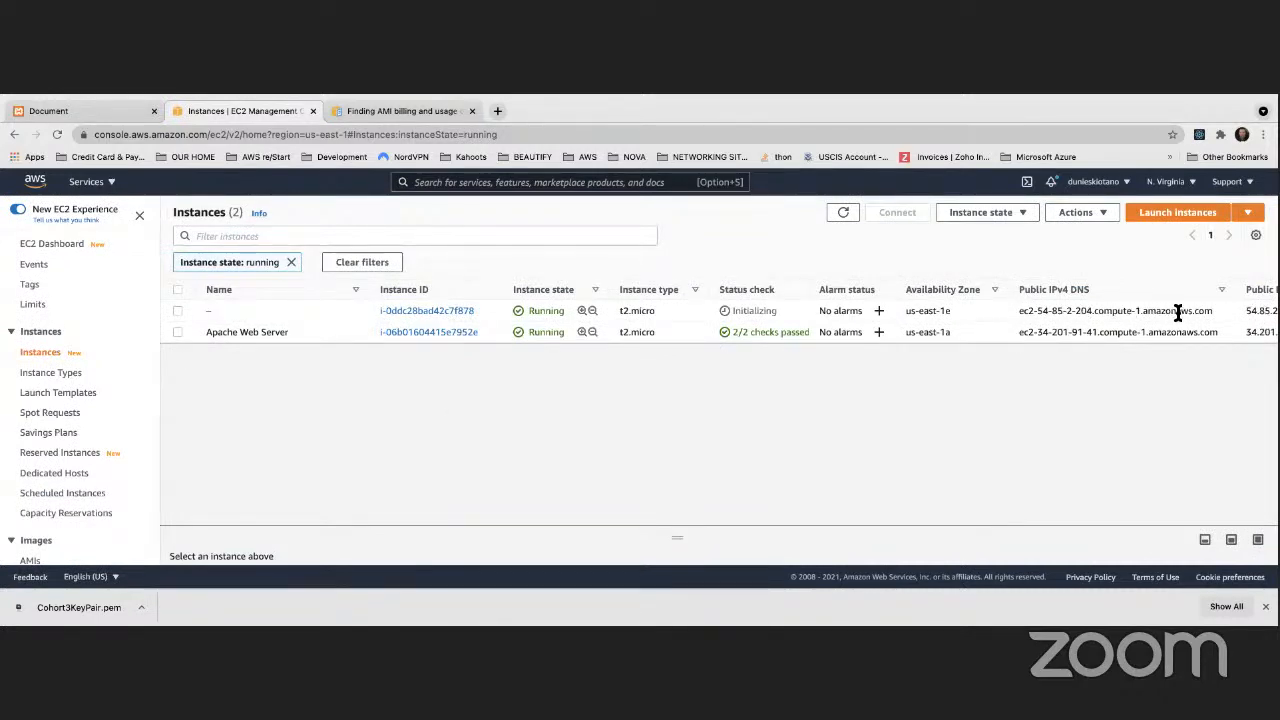
{"action": "left_click", "coordinate": [843, 214]}
{"action": "left_click", "coordinate": [843, 215]}
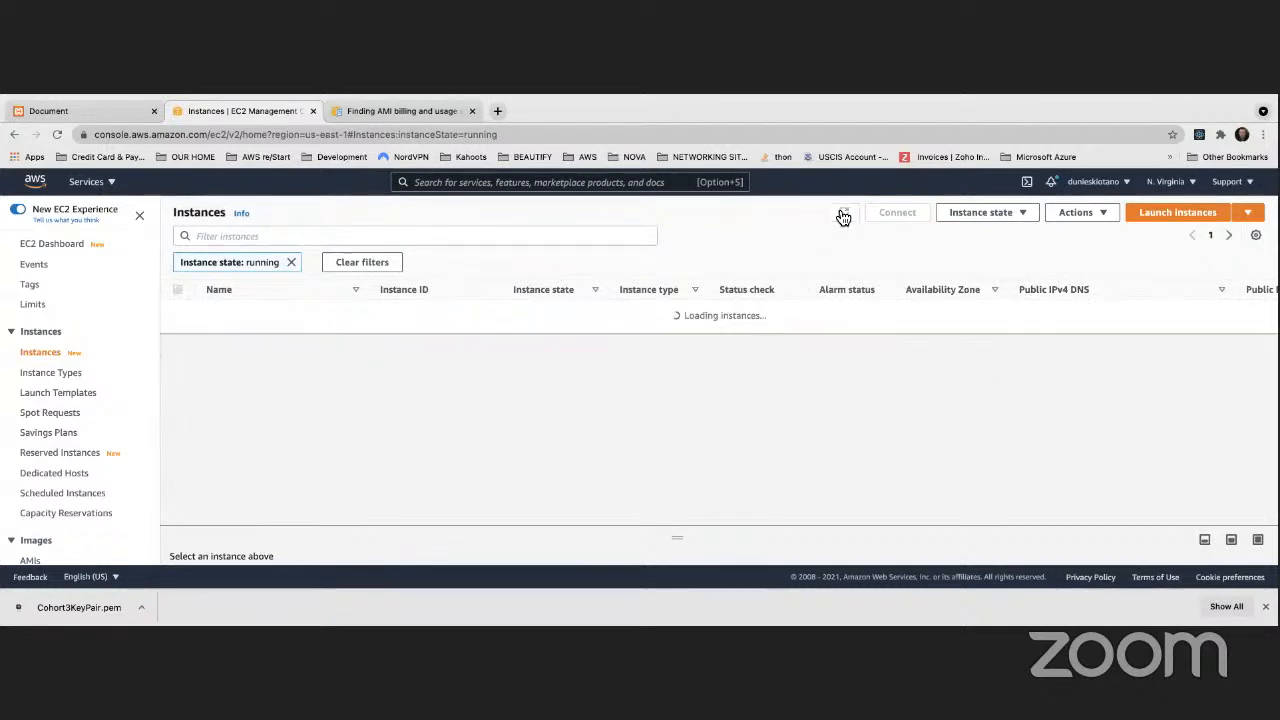
{"action": "left_click", "coordinate": [843, 215]}
{"action": "left_click", "coordinate": [843, 215]}
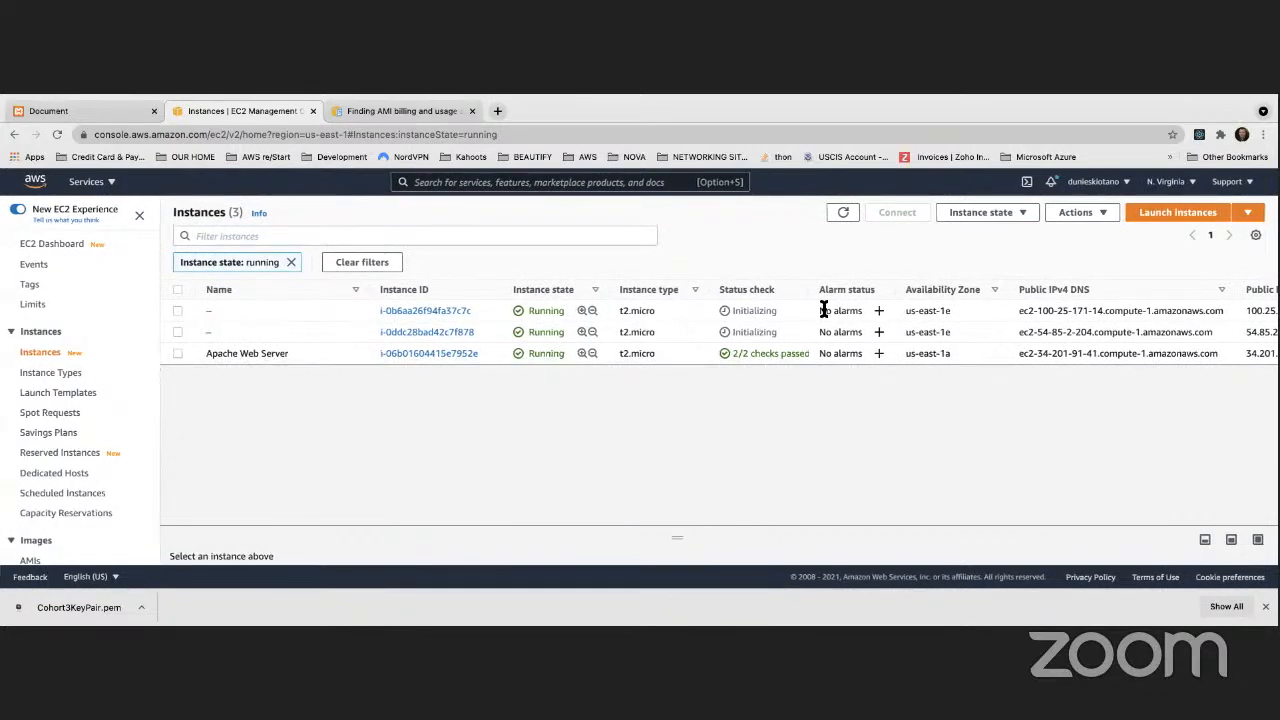
Step: Name the unnamed instance in the first row "Instance 1" and the one in the second row "Instance 2"
{"action": "left_click", "coordinate": [219, 311]}
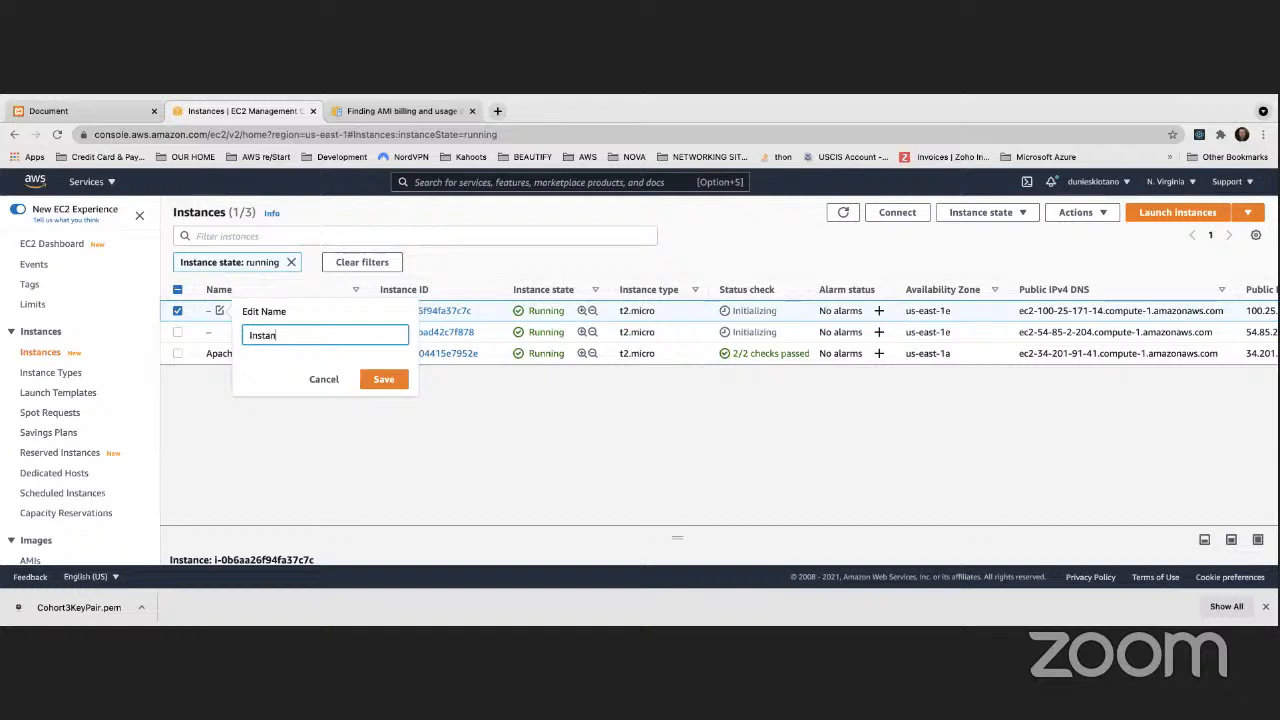
{"action": "left_click", "coordinate": [383, 379]}
{"action": "left_click", "coordinate": [220, 333]}
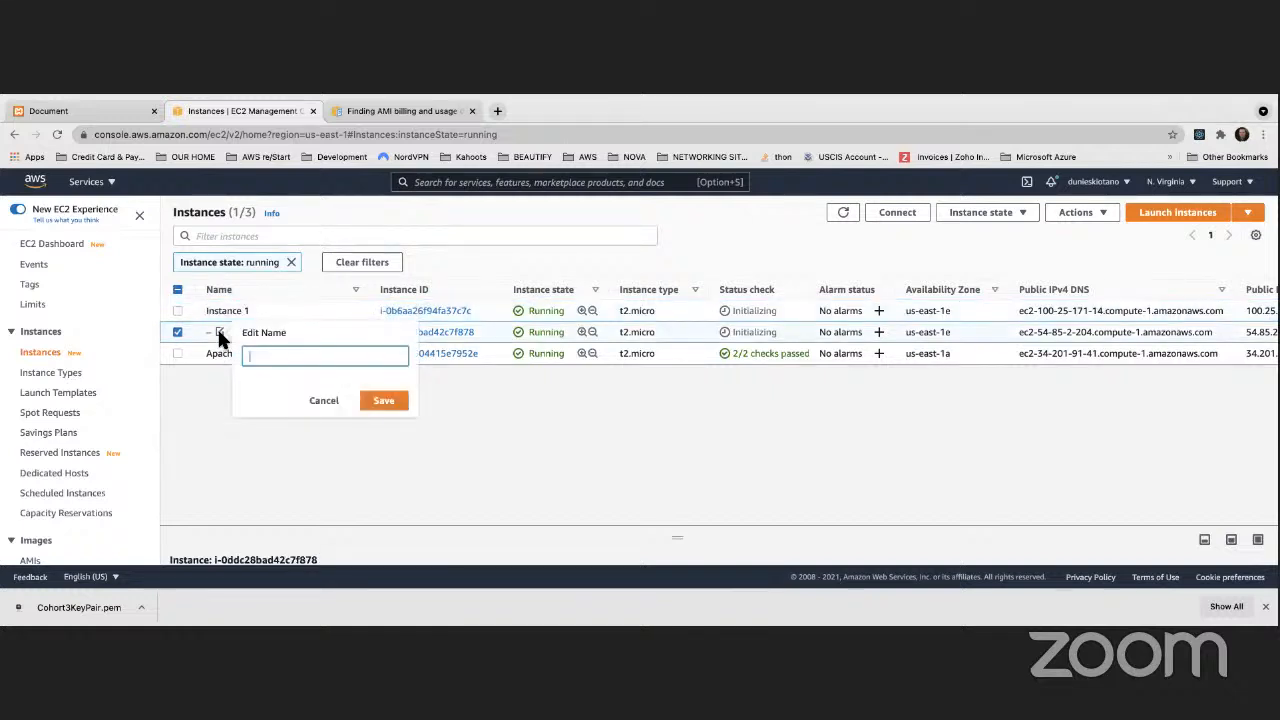
{"action": "type", "text": "Instance 2"}
{"action": "left_click", "coordinate": [371, 401]}
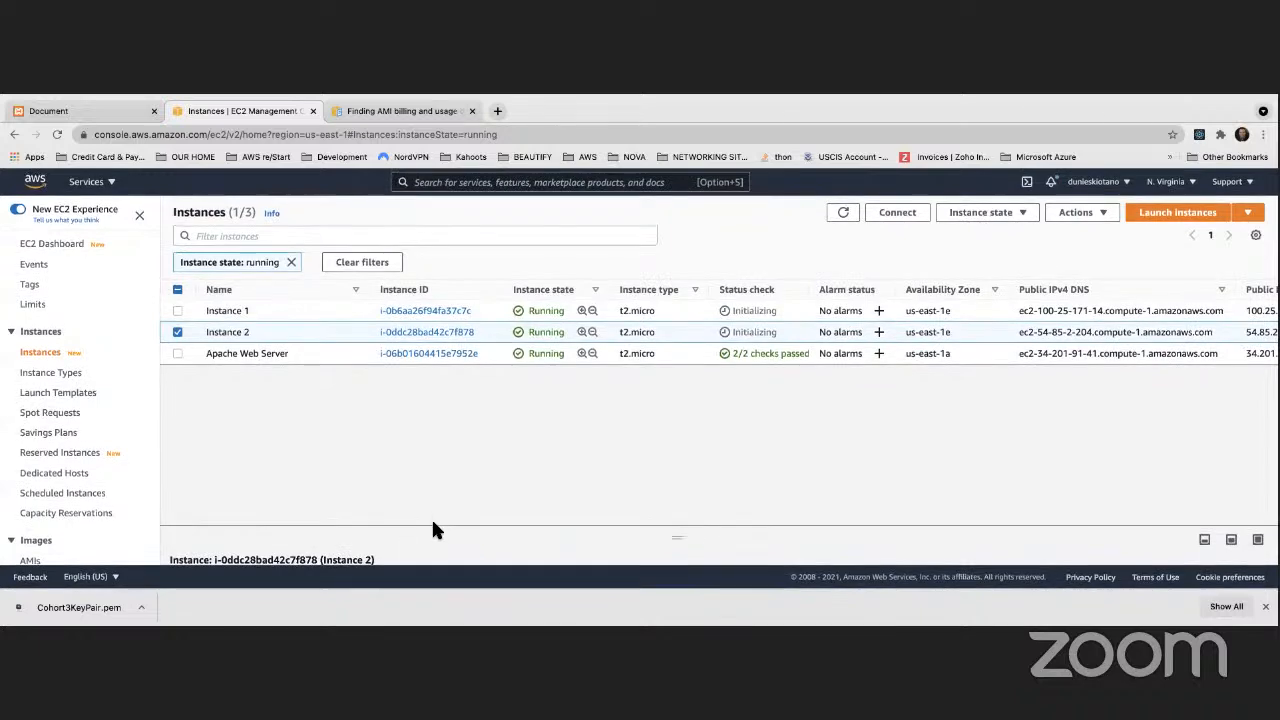
Step: Add a tag with the key Dept and the value Dev to Instance 2
{"action": "left_click_drag", "start_coordinate": [431, 526], "coordinate": [419, 393]}
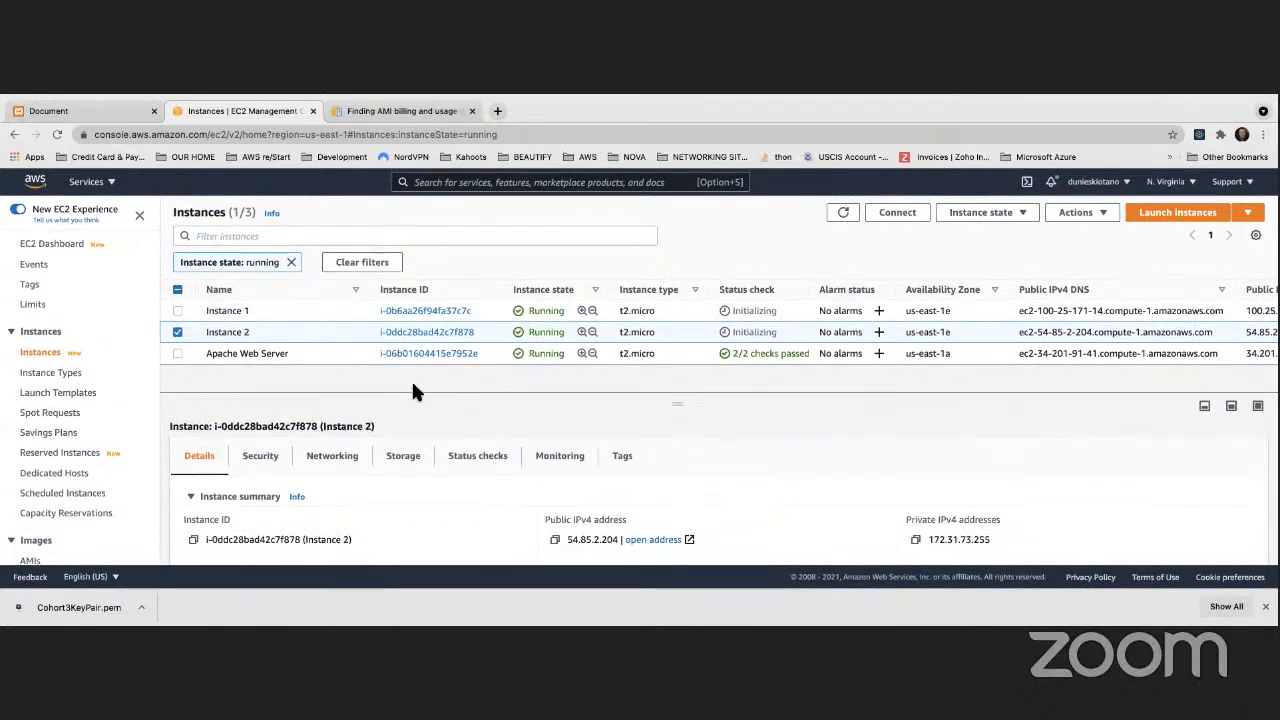
{"action": "left_click", "coordinate": [624, 460]}
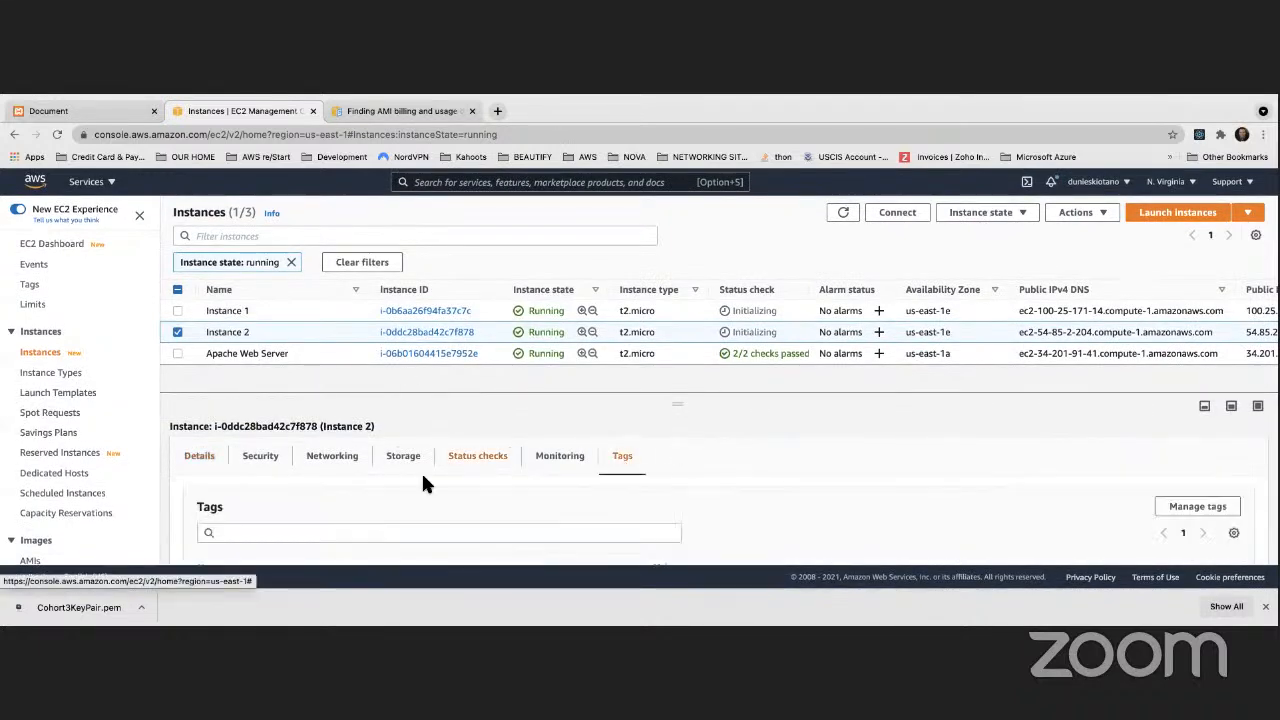
{"action": "scroll", "coordinate": [424, 475], "scroll_direction": "down", "scroll_amount": 2}
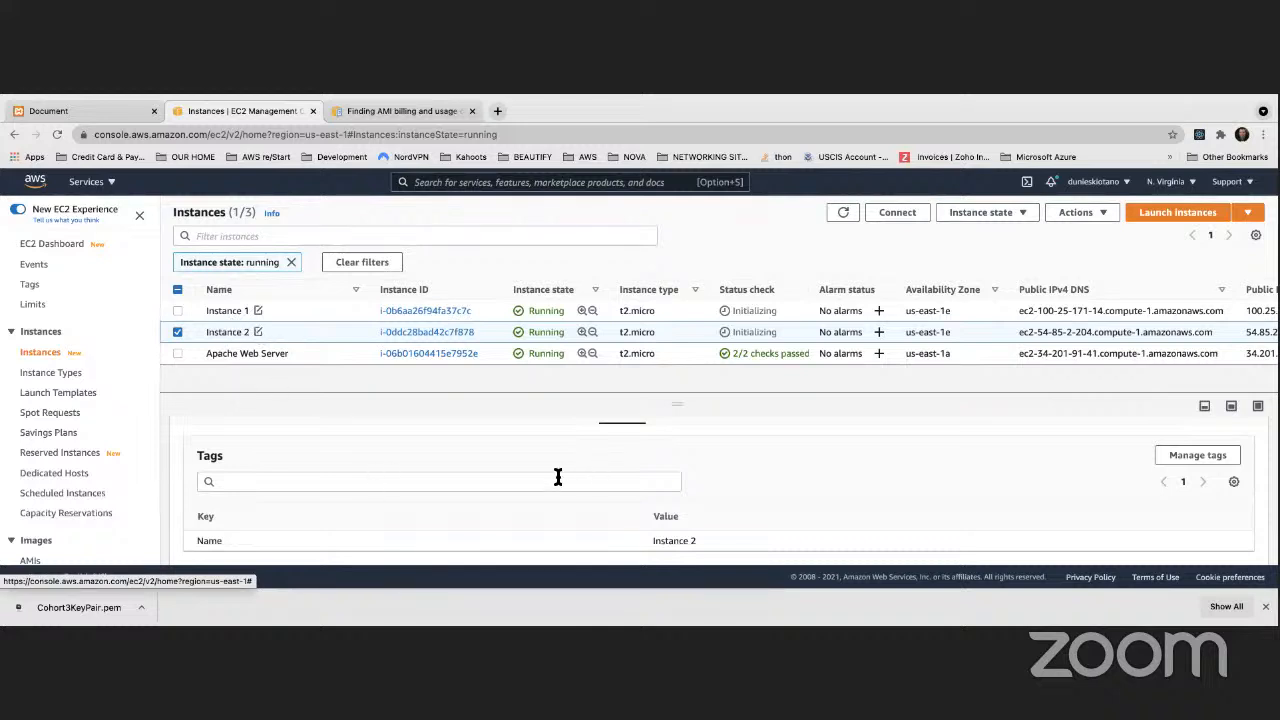
{"action": "left_click", "coordinate": [1197, 457]}
{"action": "left_click", "coordinate": [106, 337]}
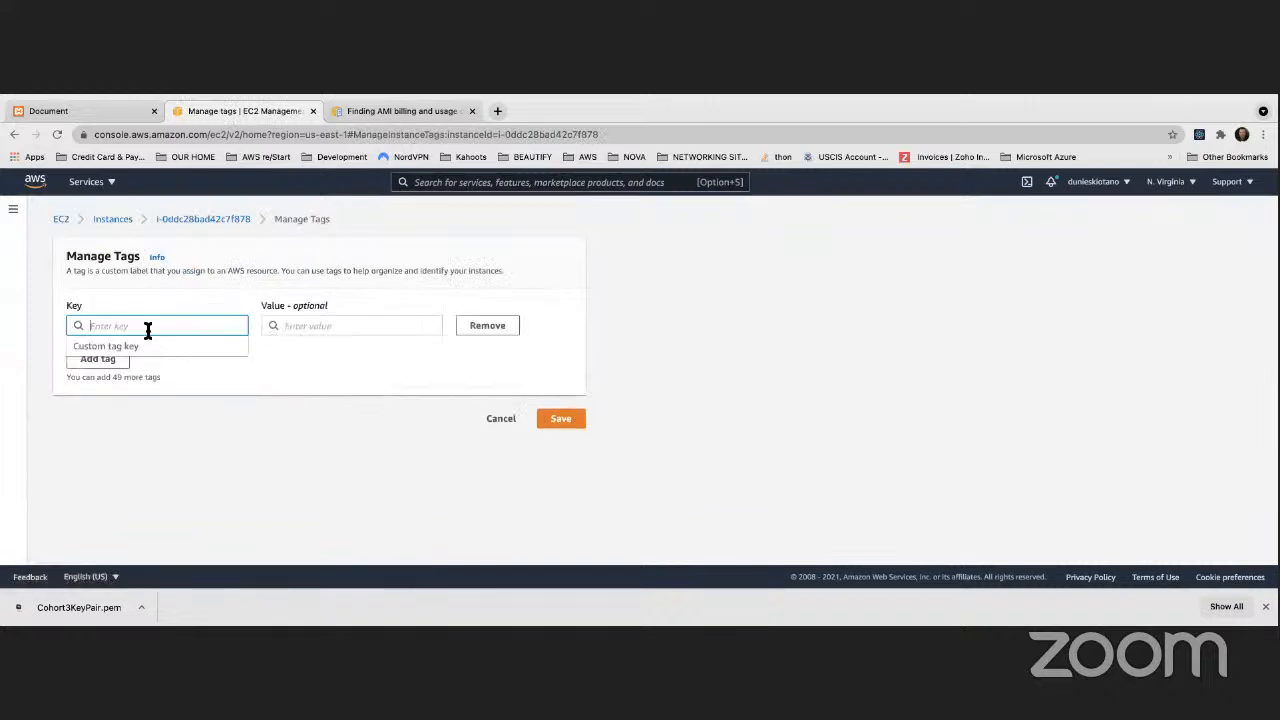
{"action": "type", "text": "Dept"}
{"action": "key", "text": "Tab"}
{"action": "type", "text": "De"}
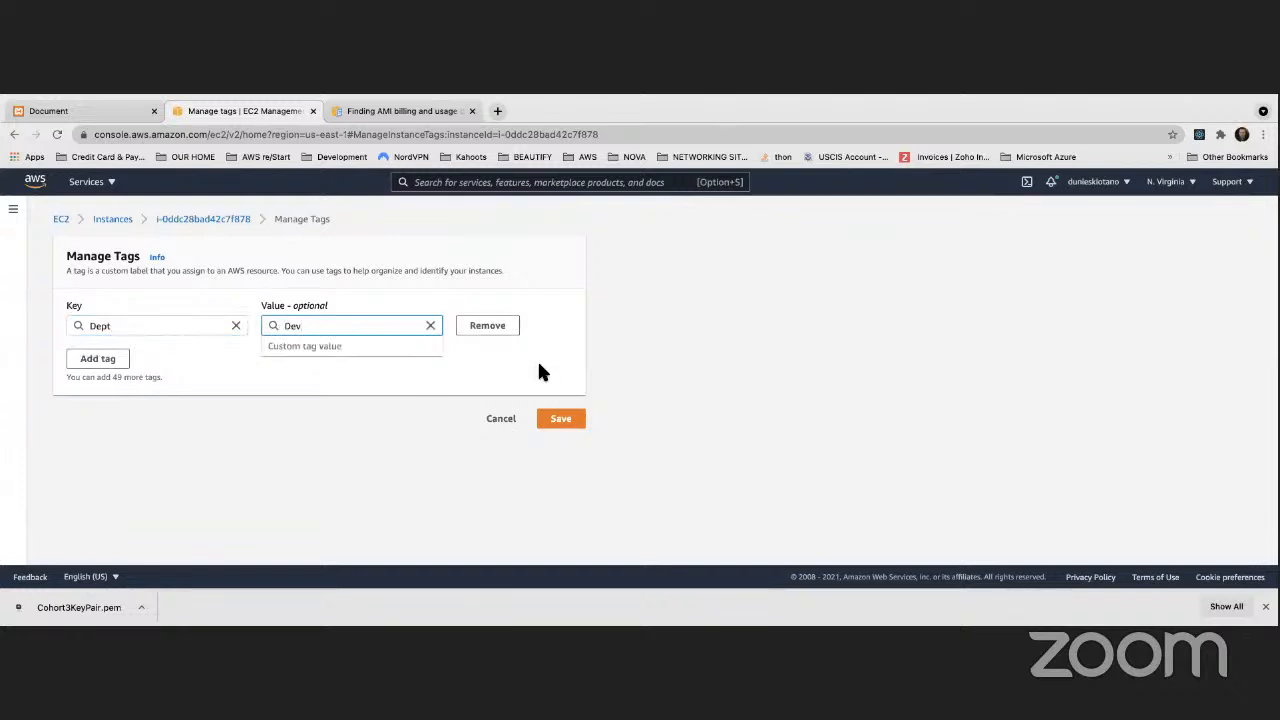
{"action": "left_click", "coordinate": [558, 421]}
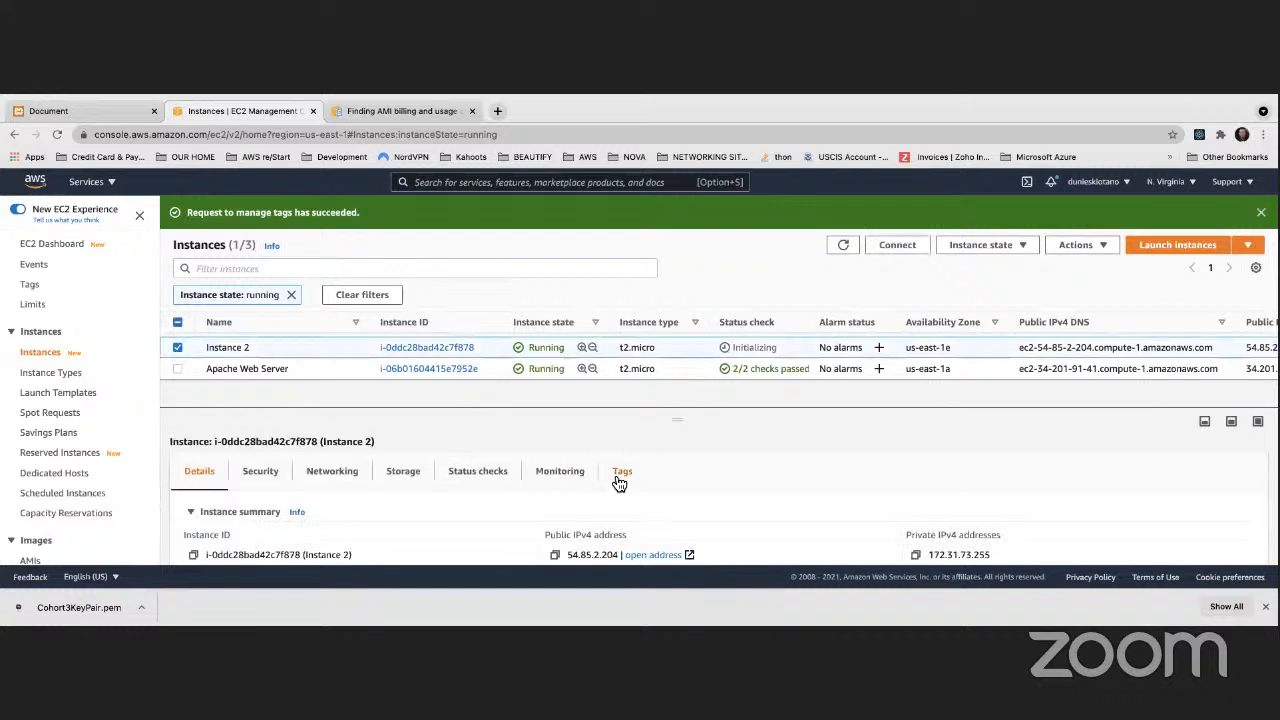
Step: Check the tags of Instance 2, select the Apache Web Server, and shrink the details pane to see all instances
{"action": "left_click", "coordinate": [620, 473]}
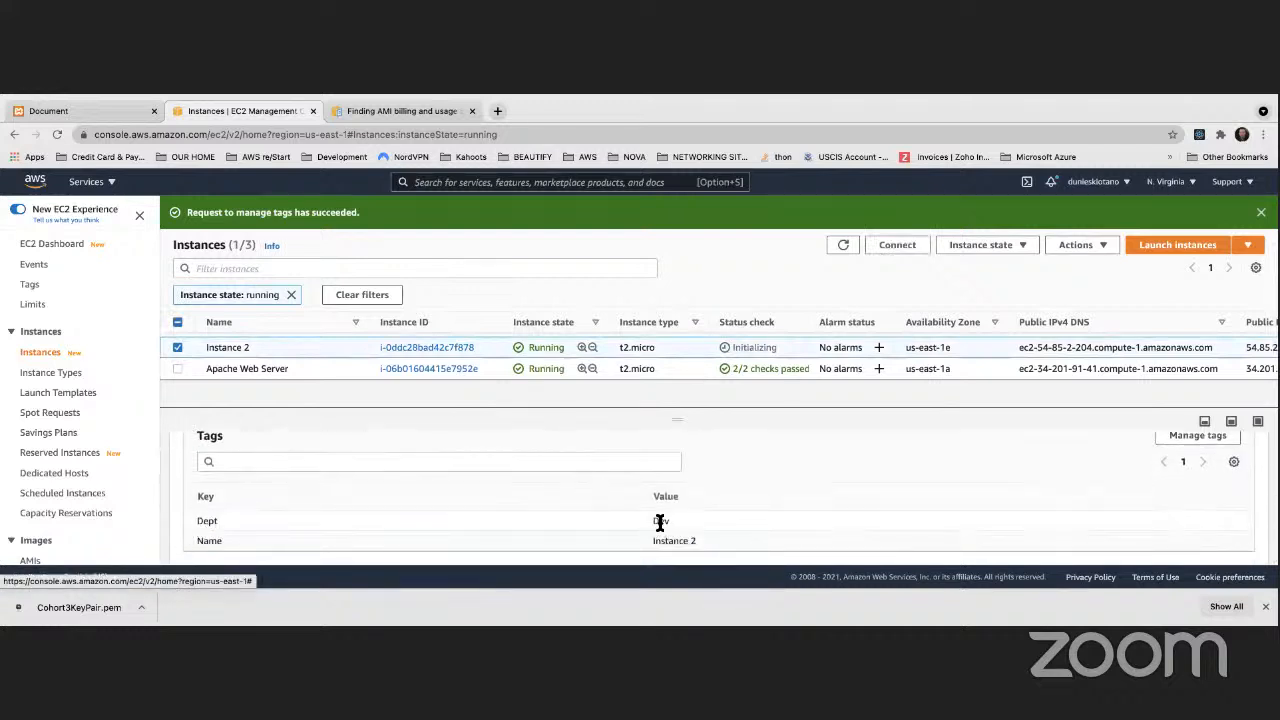
{"action": "left_click", "coordinate": [578, 373]}
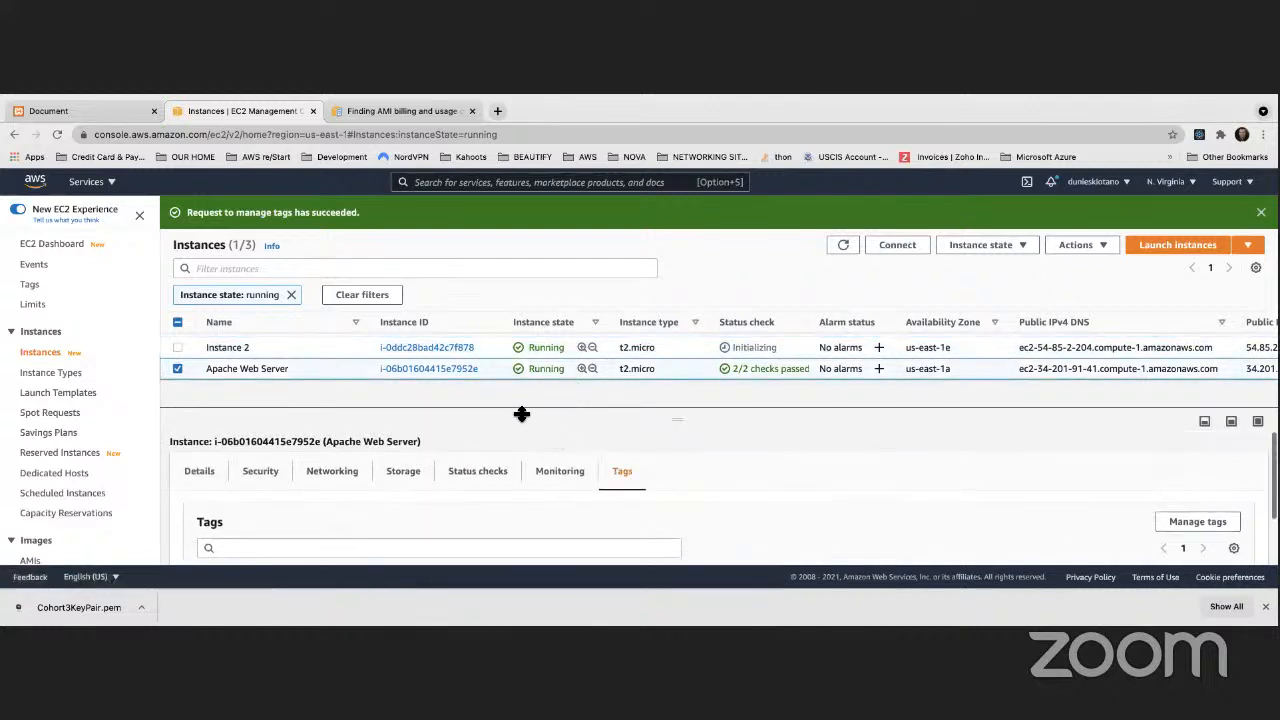
{"action": "left_click_drag", "start_coordinate": [522, 410], "coordinate": [531, 489]}
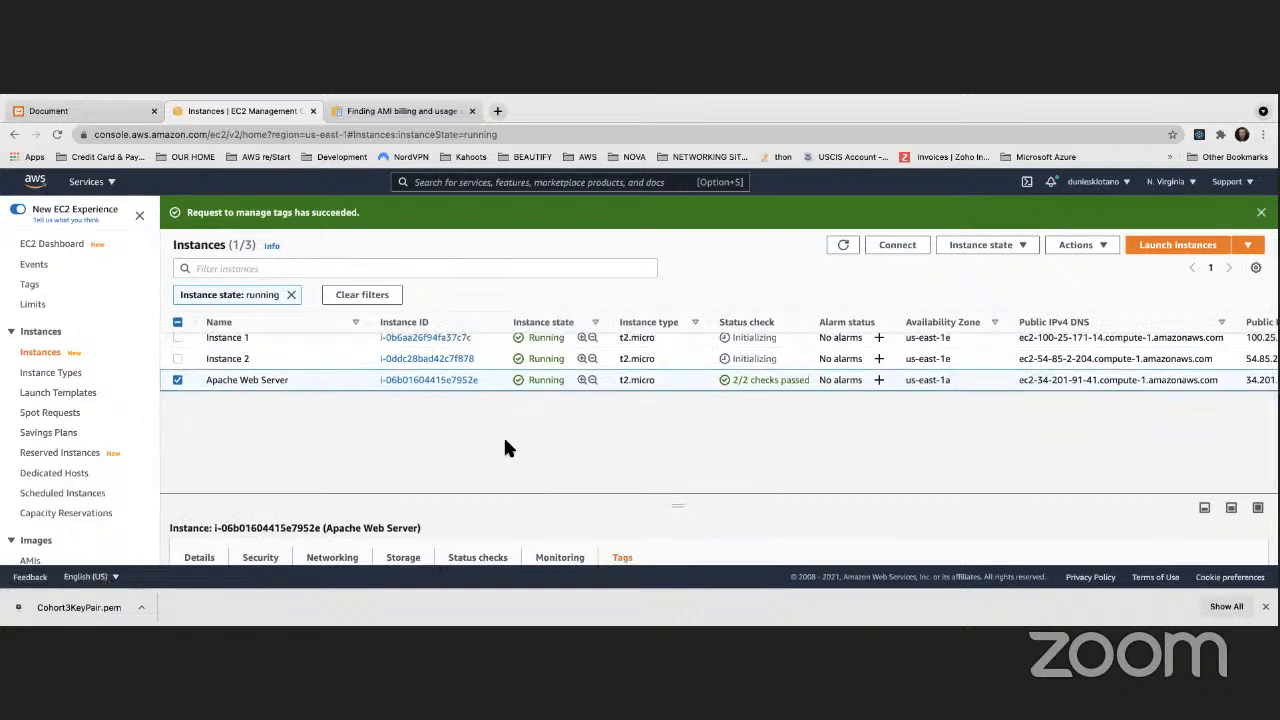
{"action": "scroll", "coordinate": [502, 439], "scroll_direction": "up", "scroll_amount": 1}
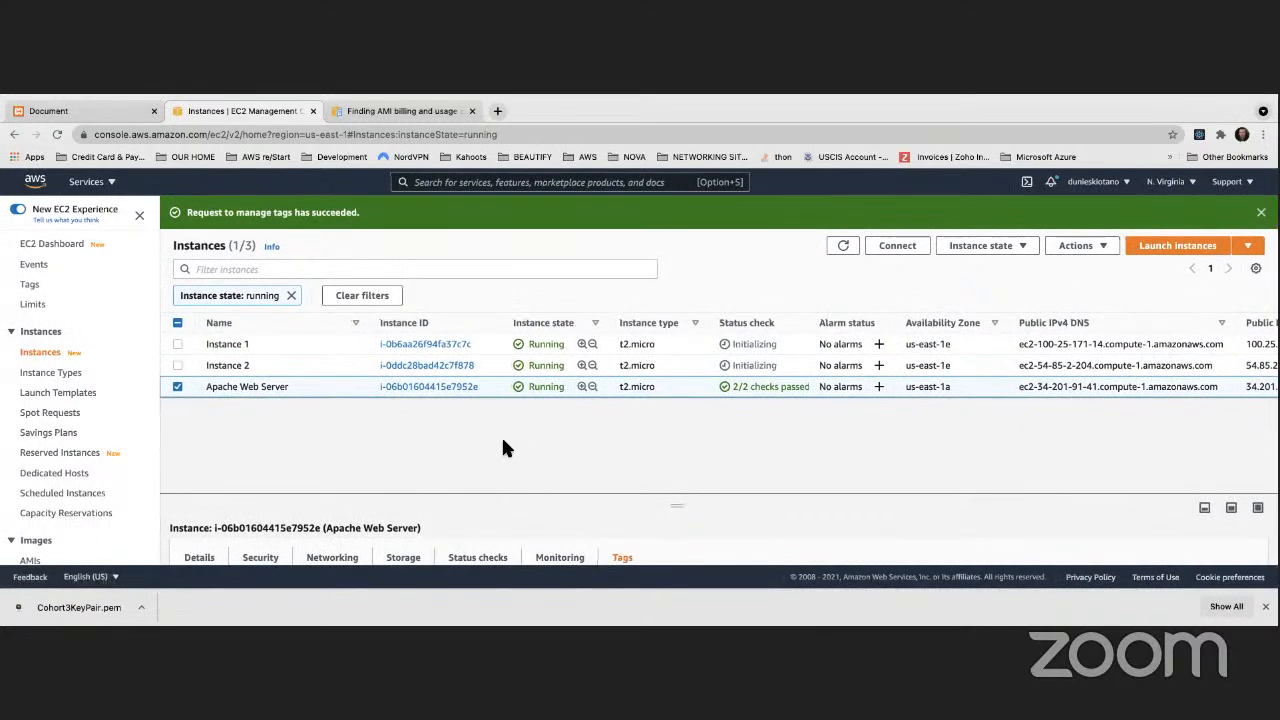